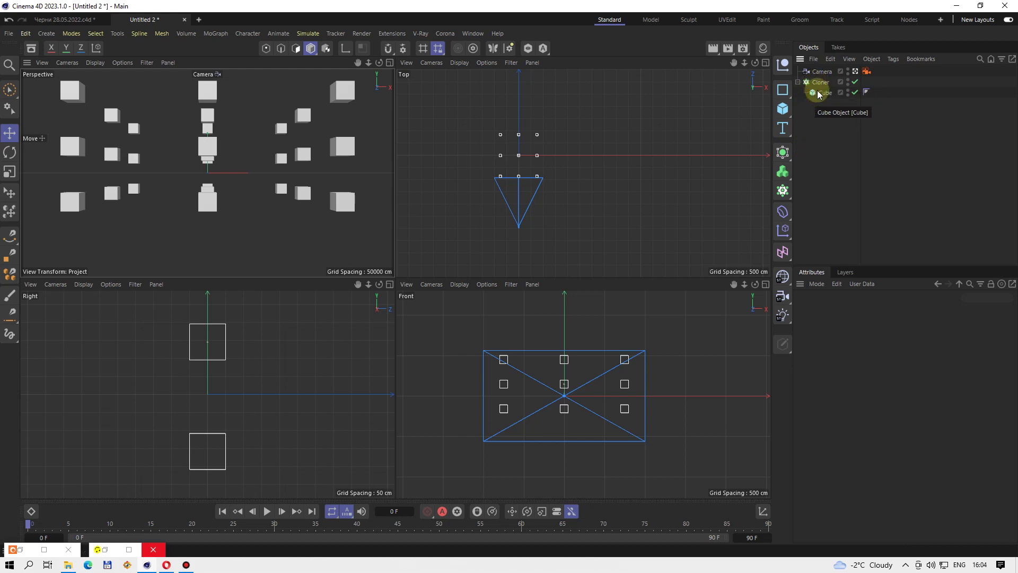
Show the camera's properties: Perspective projection with a 36 mm focal length.
left_click(819, 71)
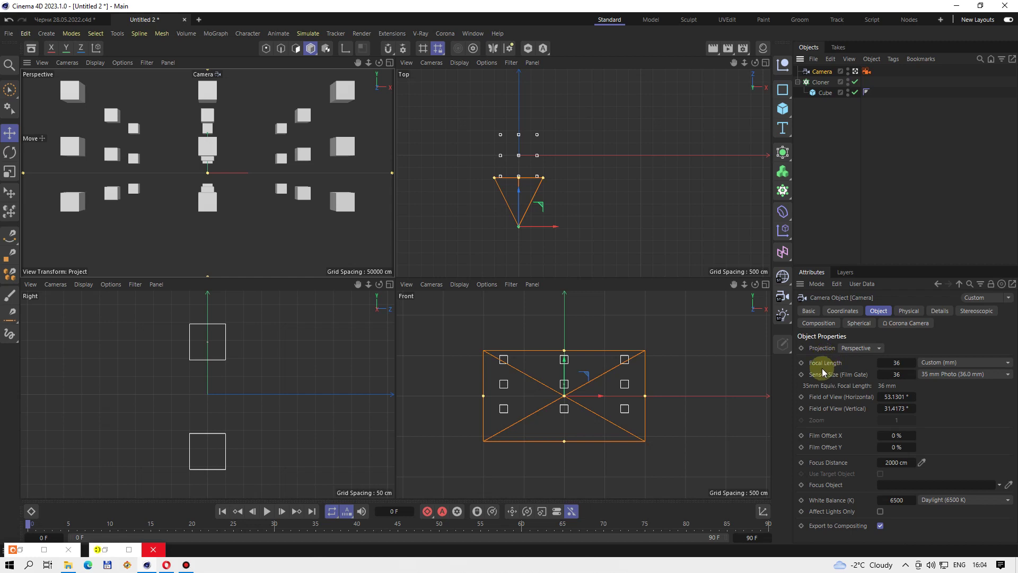
left_click(938, 364)
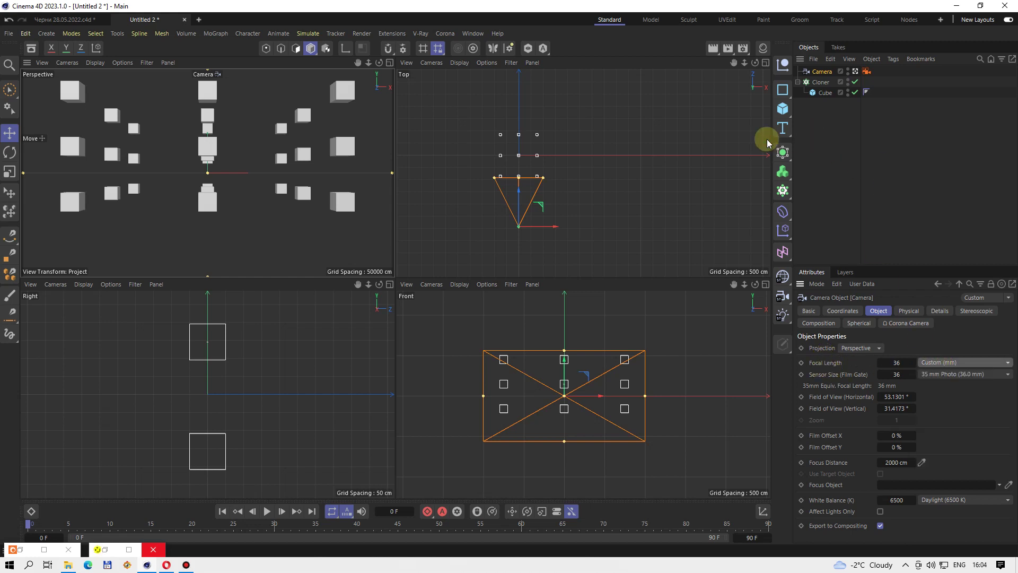
Move the camera along its viewing axis and list the 15–300 mm lens presets.
left_click_drag(538, 187, 529, 215)
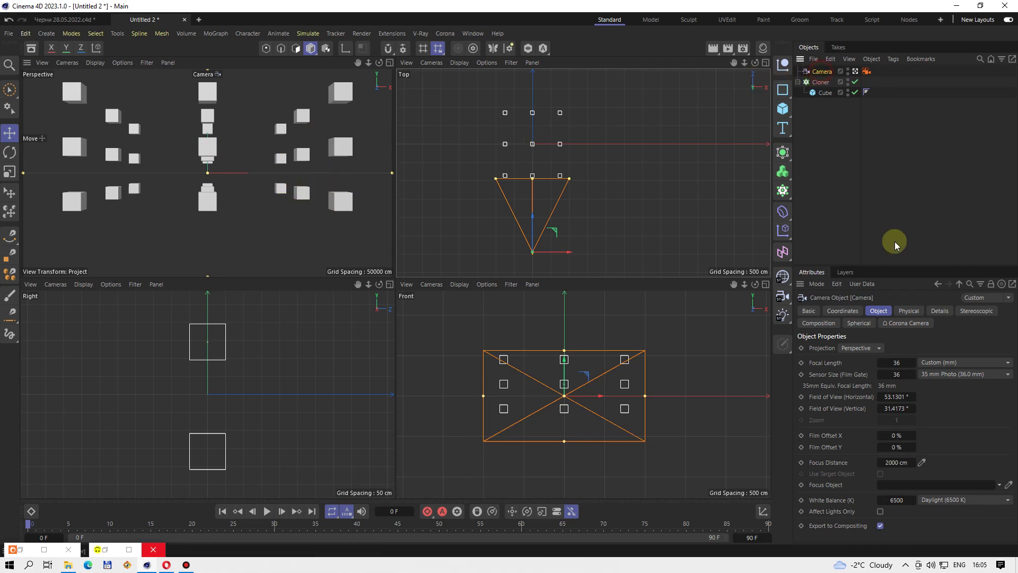
left_click(956, 365)
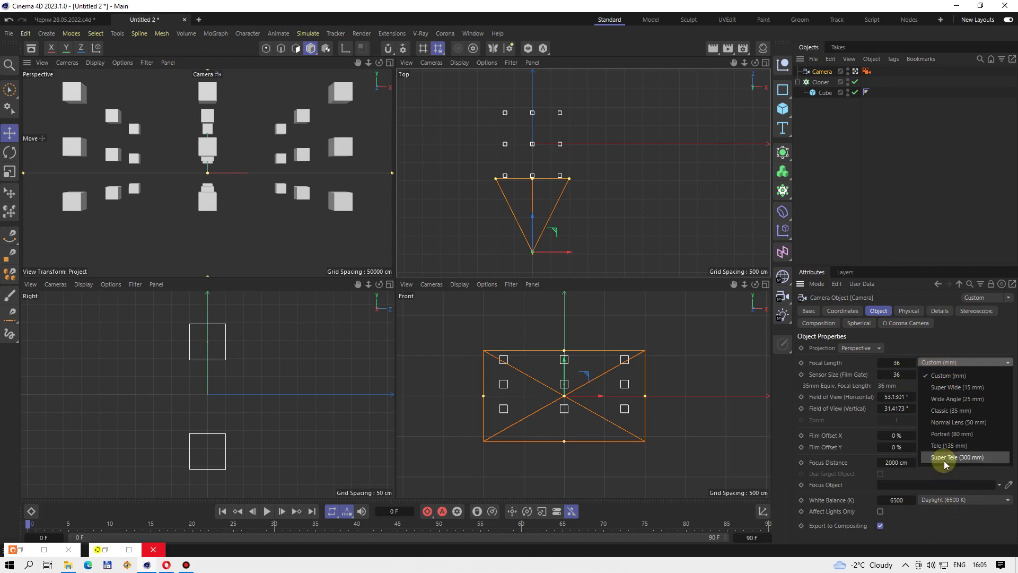
Try the Classic 35 mm and Normal 50 mm lens presets and nudge the camera.
left_click(953, 411)
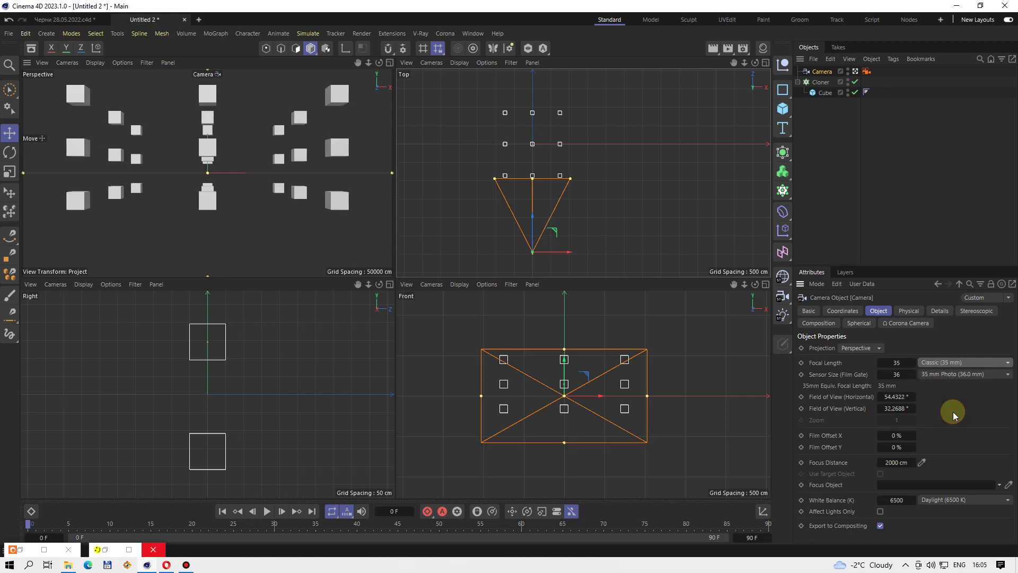
left_click(955, 363)
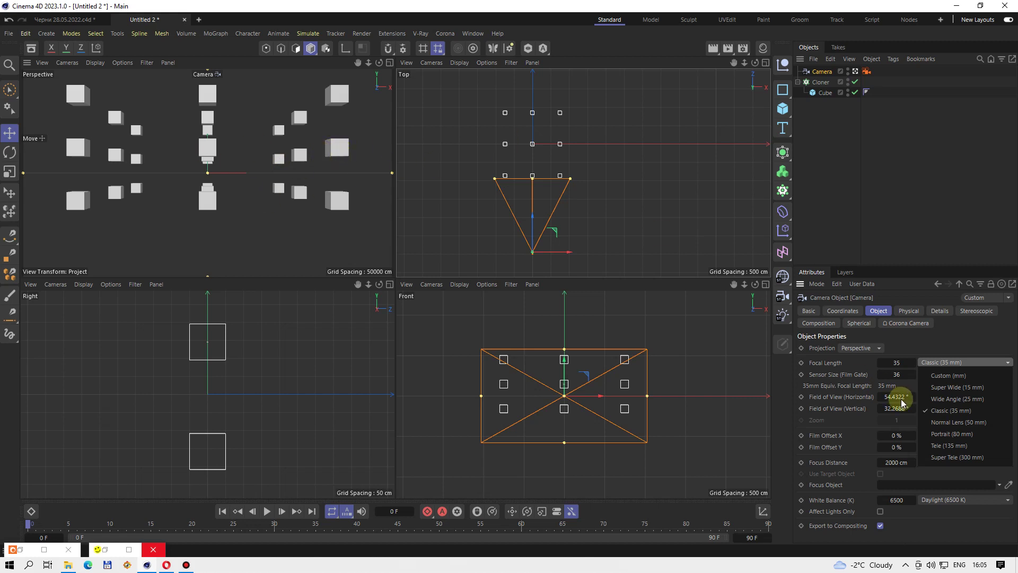
left_click(949, 423)
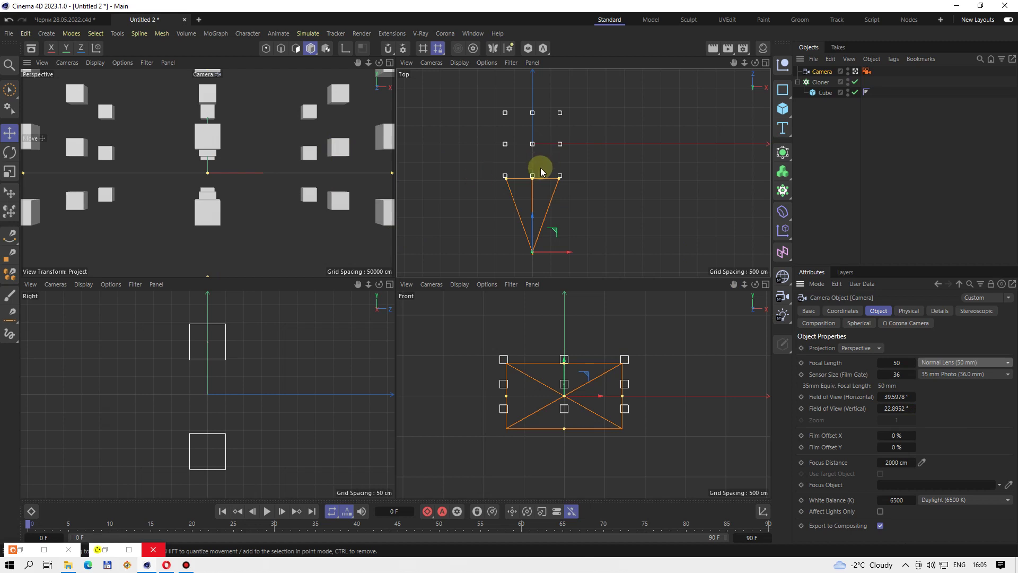
mouse_move(533, 217)
left_mouse_down()
mouse_move(532, 250)
mouse_move(532, 216)
left_mouse_up()
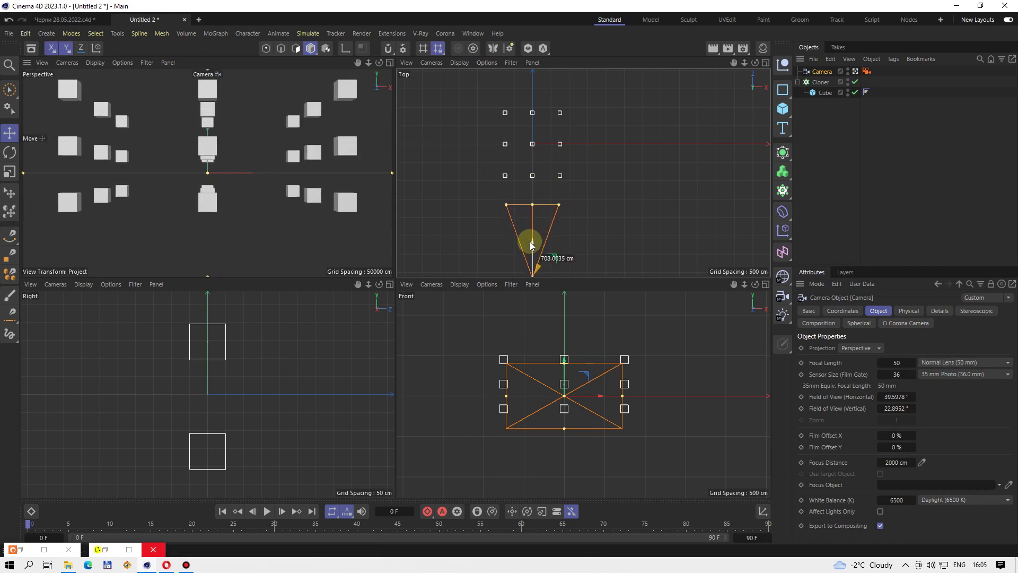
Compare Wide Angle 25 mm and Super Wide 15 mm, settle on Normal 50 mm, and pull the camera back.
left_click(971, 363)
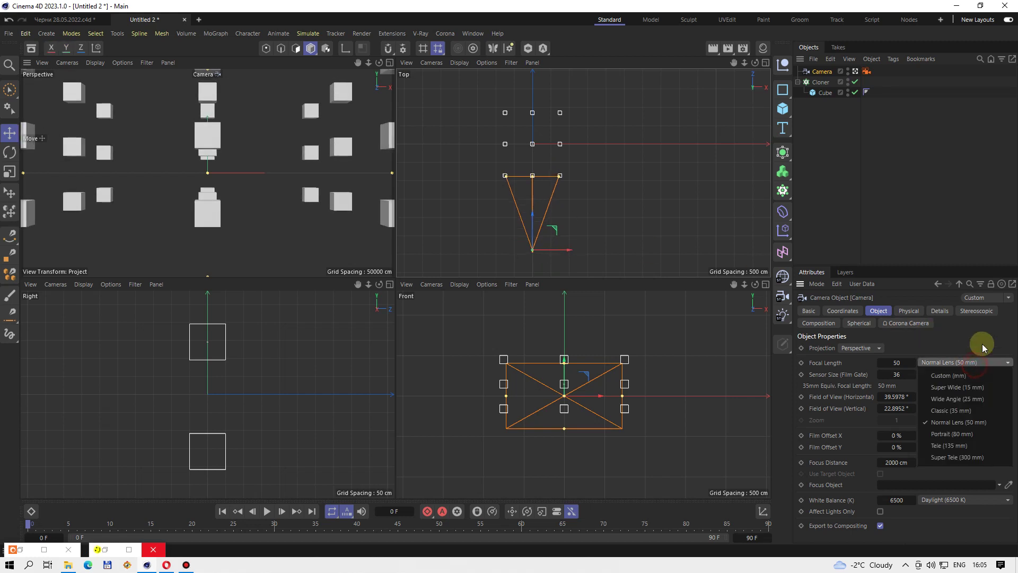
left_click(959, 403)
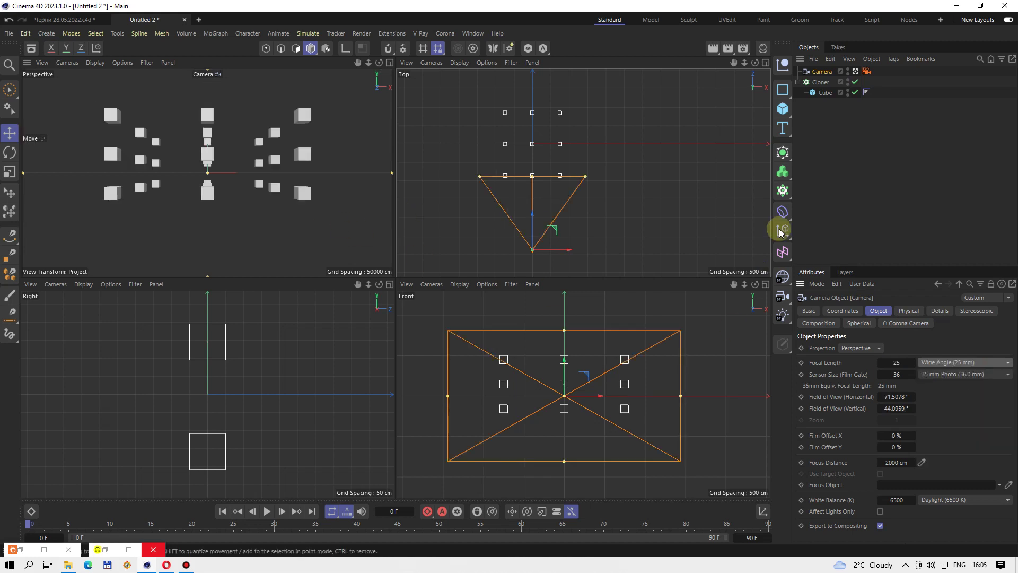
left_click(957, 363)
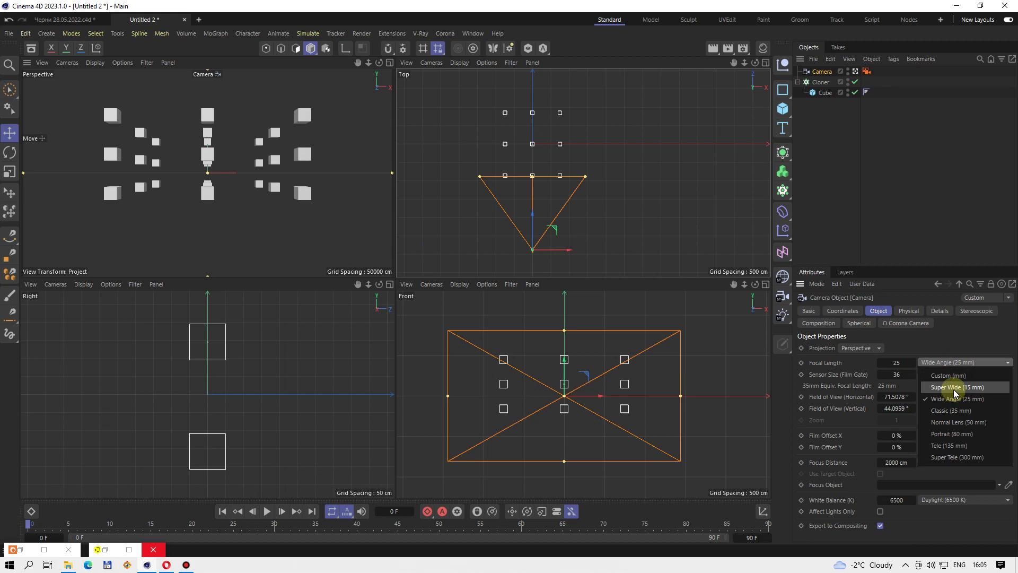
left_click(954, 388)
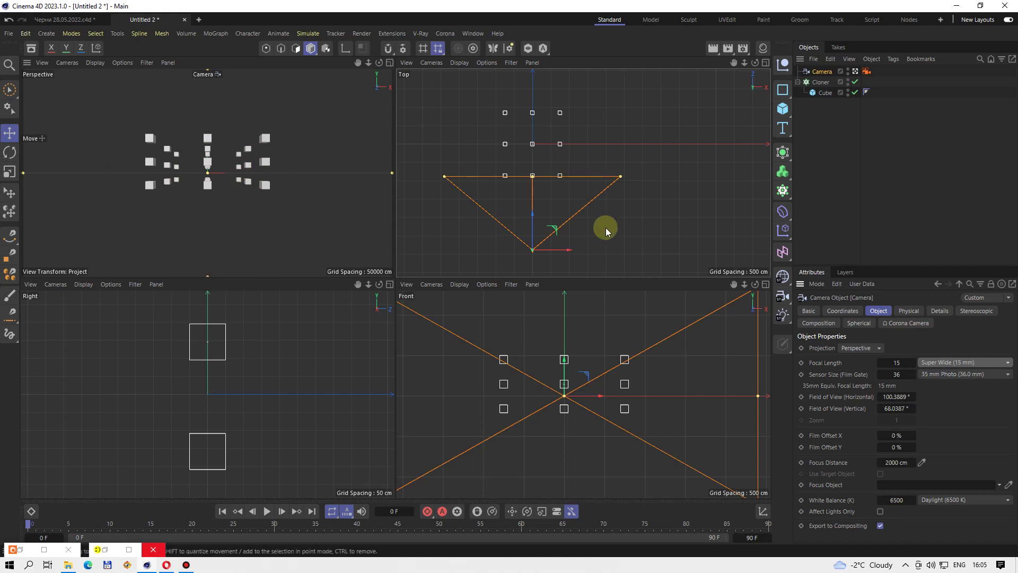
left_click(946, 363)
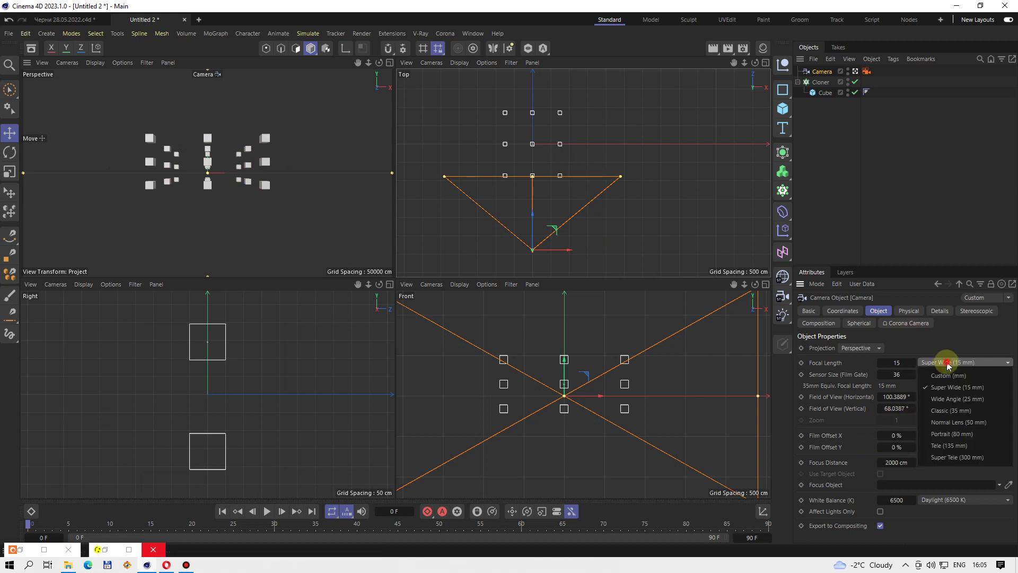
left_click(945, 422)
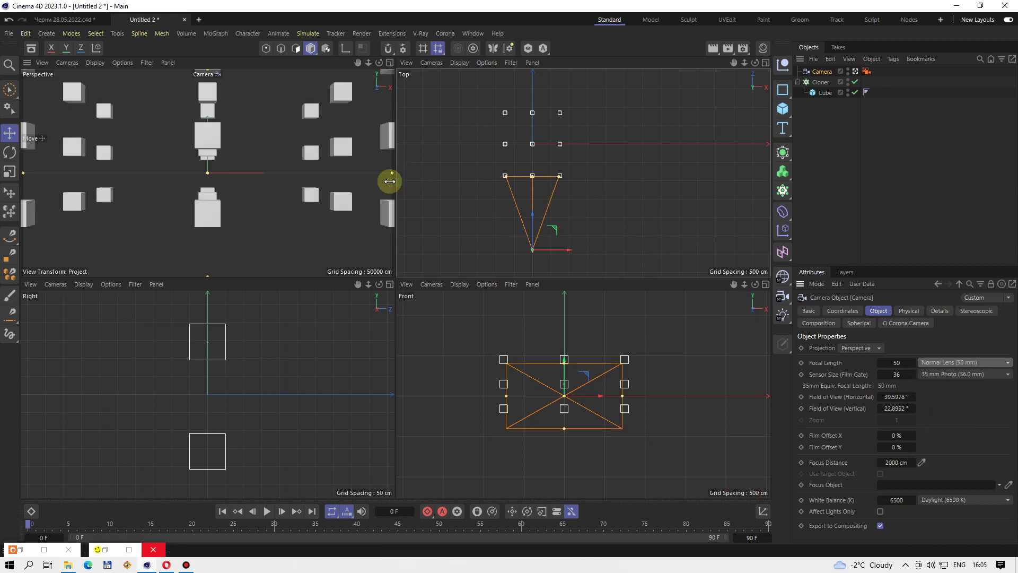
left_click_drag(534, 217, 532, 253)
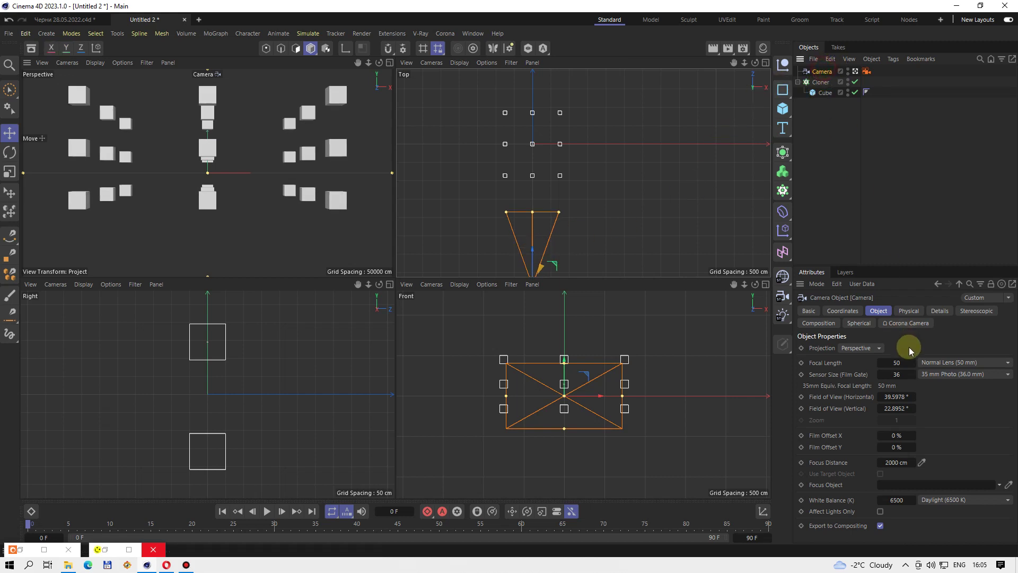
Enable the camera's composition grid with 8 cells, then duplicate the camera as Camera.1.
left_click(818, 323)
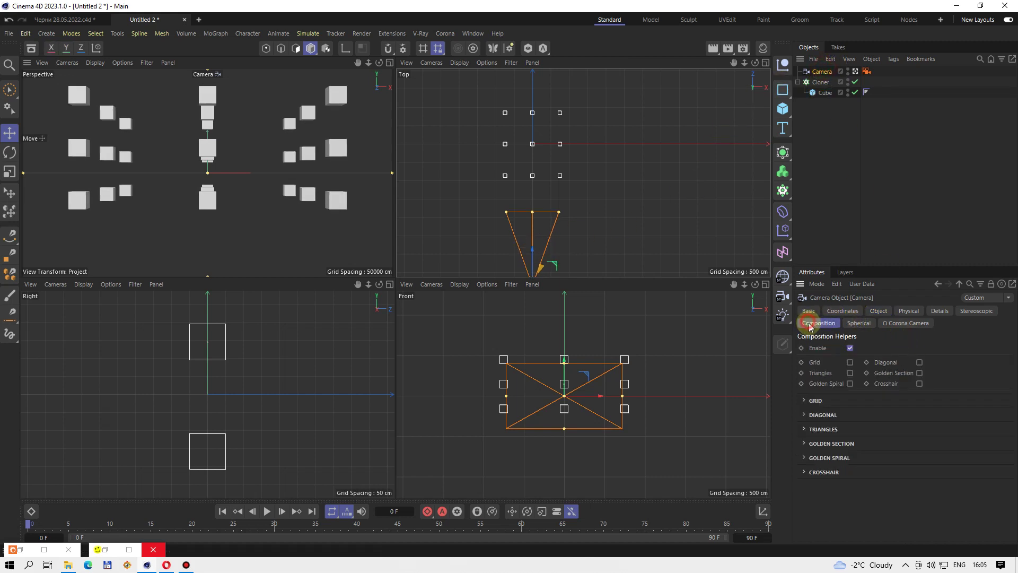
left_click(850, 362)
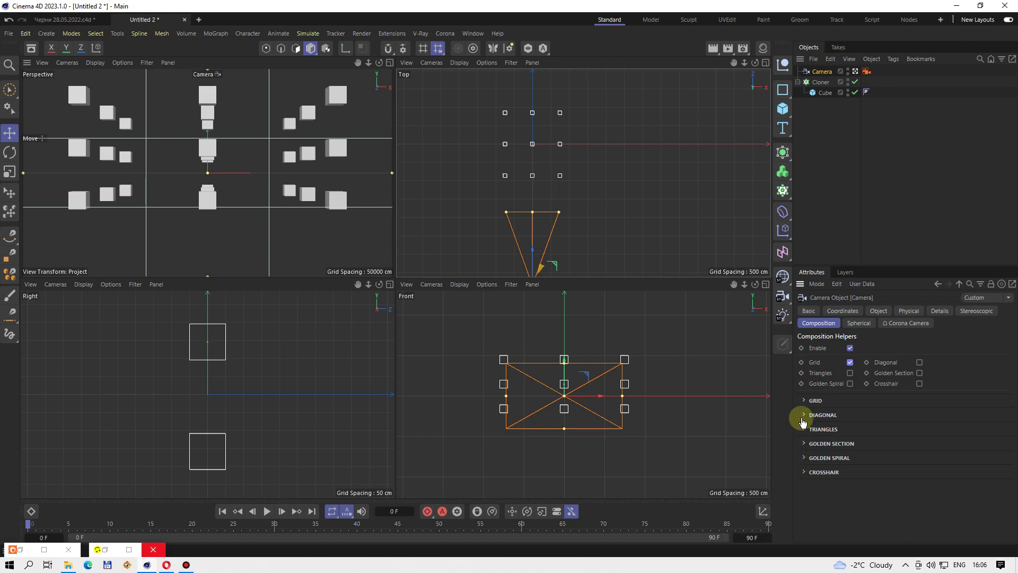
left_click(805, 400)
left_click_drag(886, 413, 921, 408)
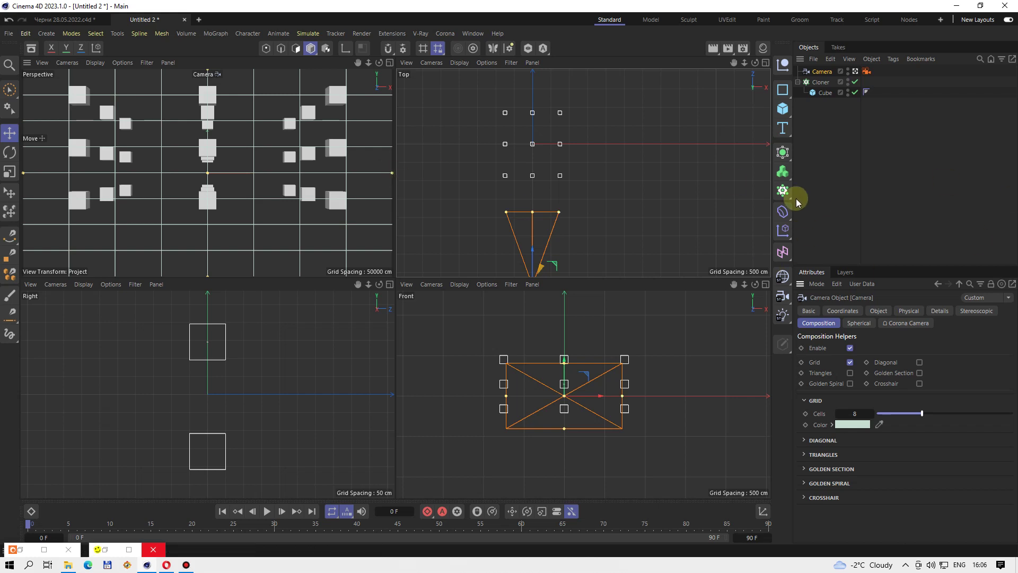
left_click(827, 74)
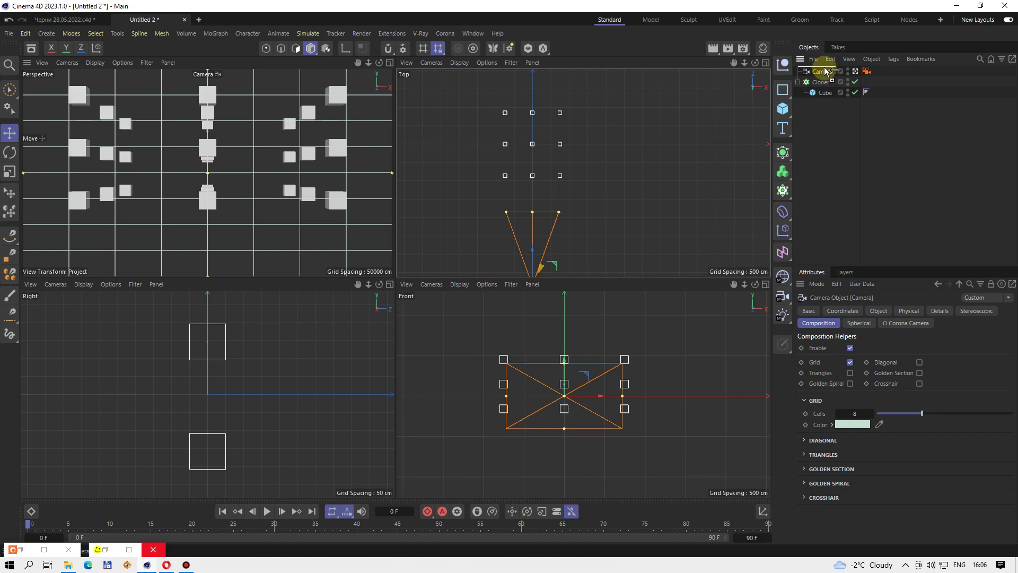
left_click_drag(825, 72, 810, 73, "ctrl")
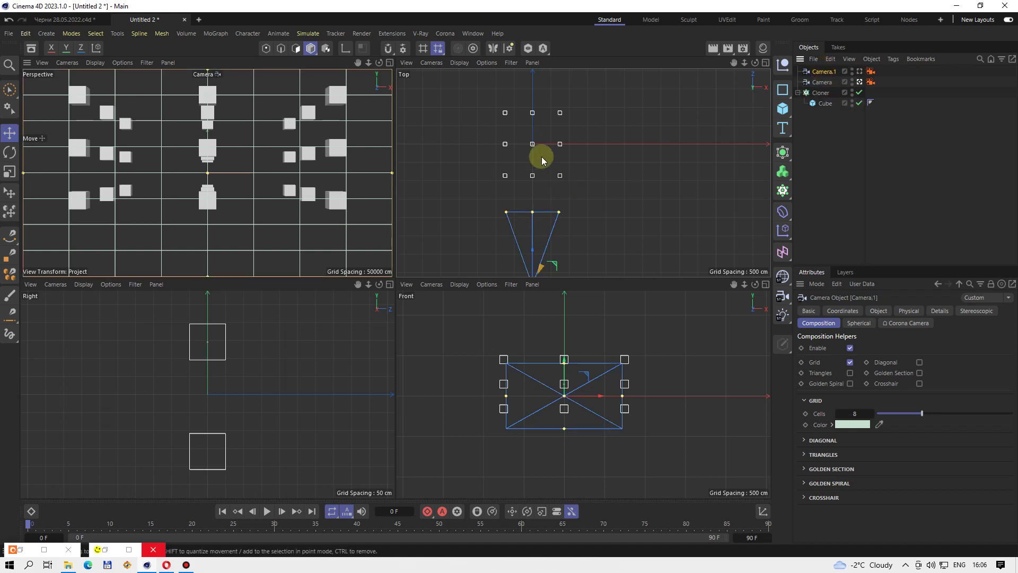
View through Camera.1, give it the Tele 135 mm lens, and pull it far back.
left_click(860, 71)
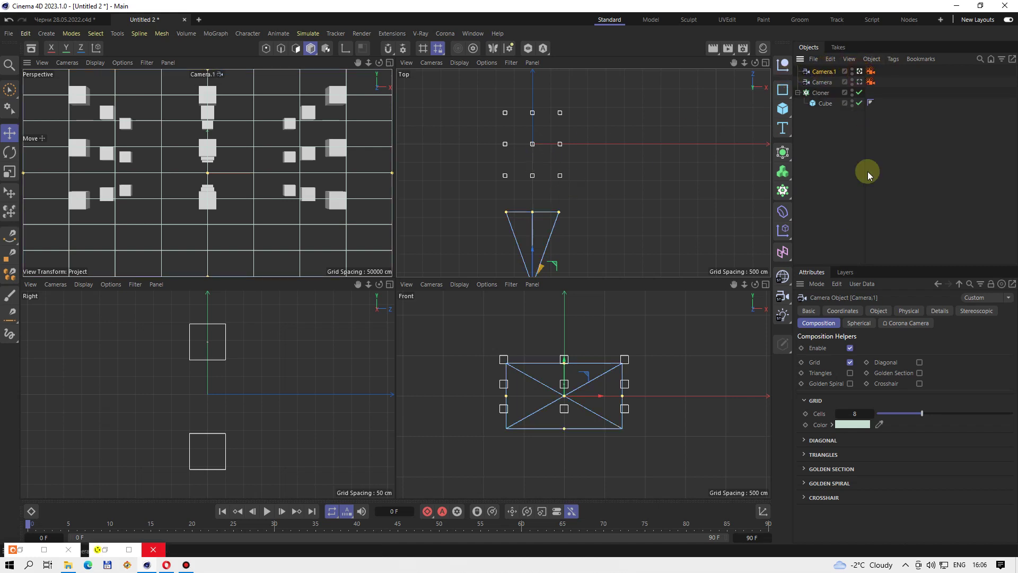
left_click(855, 312)
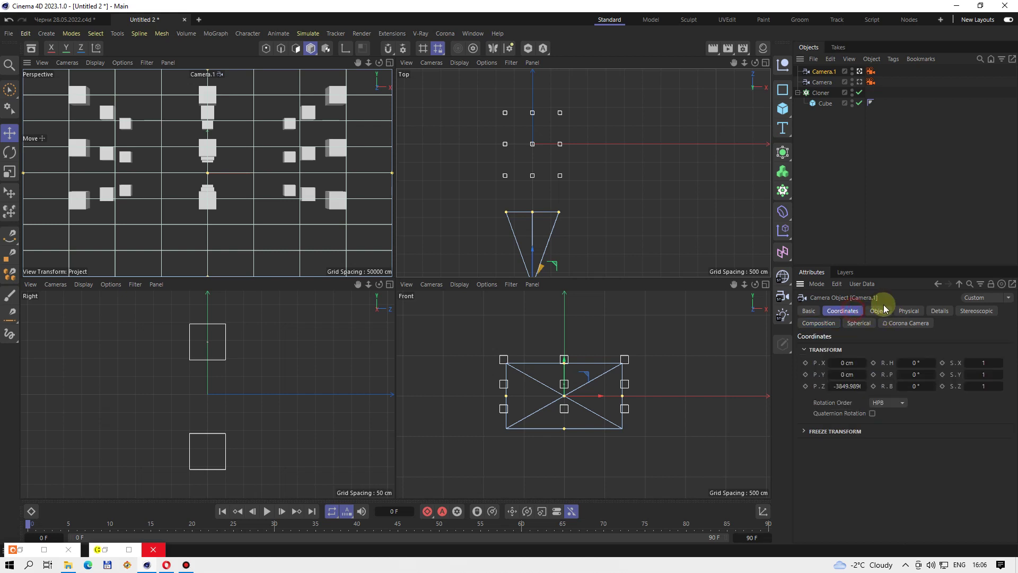
left_click(950, 363)
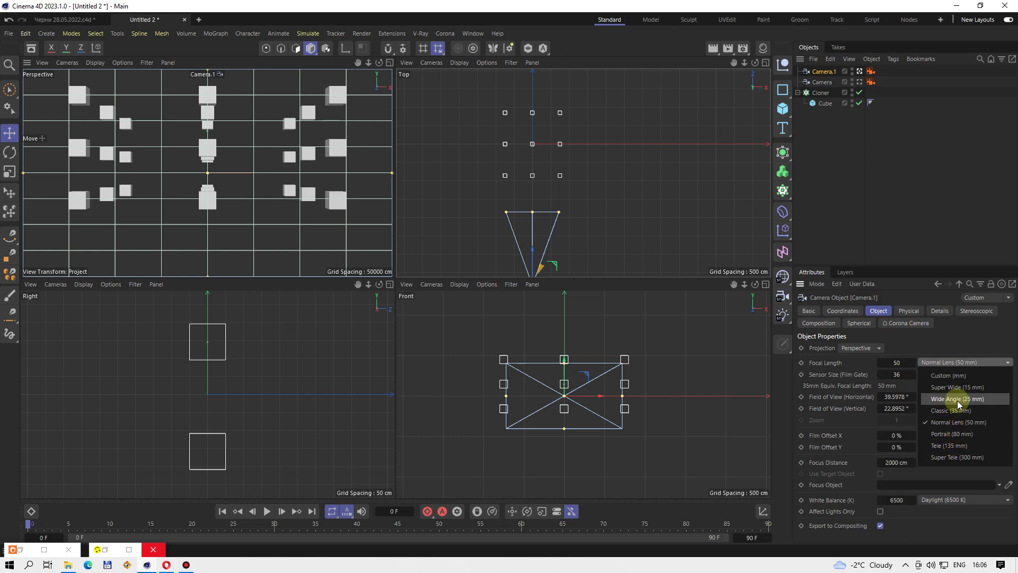
left_click(963, 447)
scroll(556, 132, "down", 2)
left_click_drag(551, 208, 568, 268)
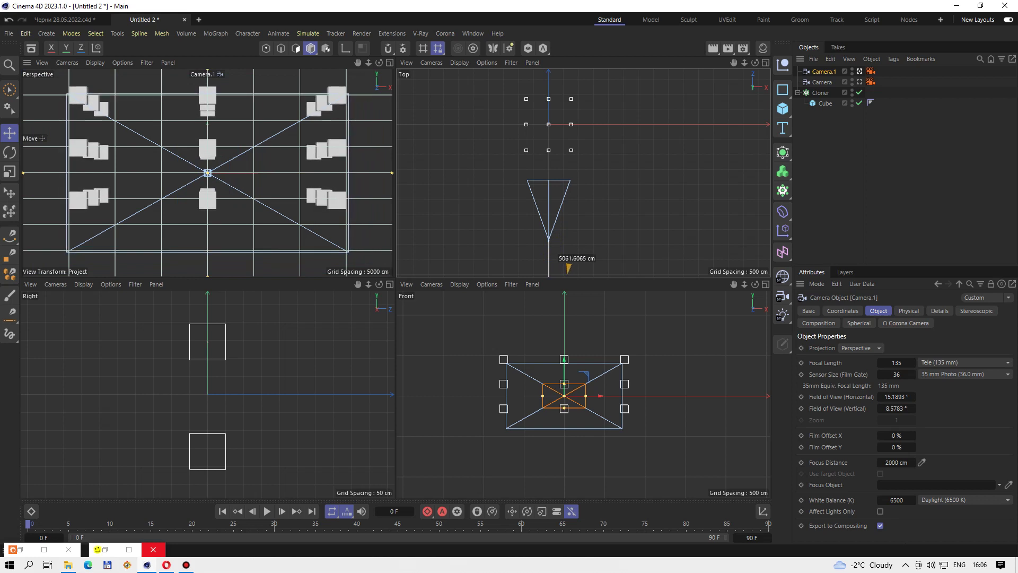
middle_click(106, 174)
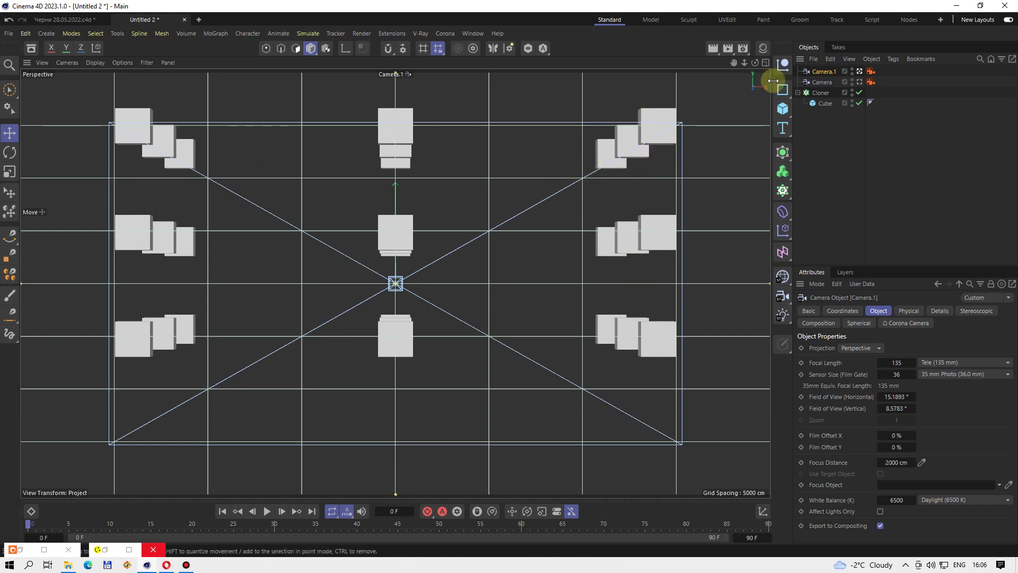
Toggle the perspective view between Camera and Camera.1 to compare, ending on Camera.1.
left_click(859, 81)
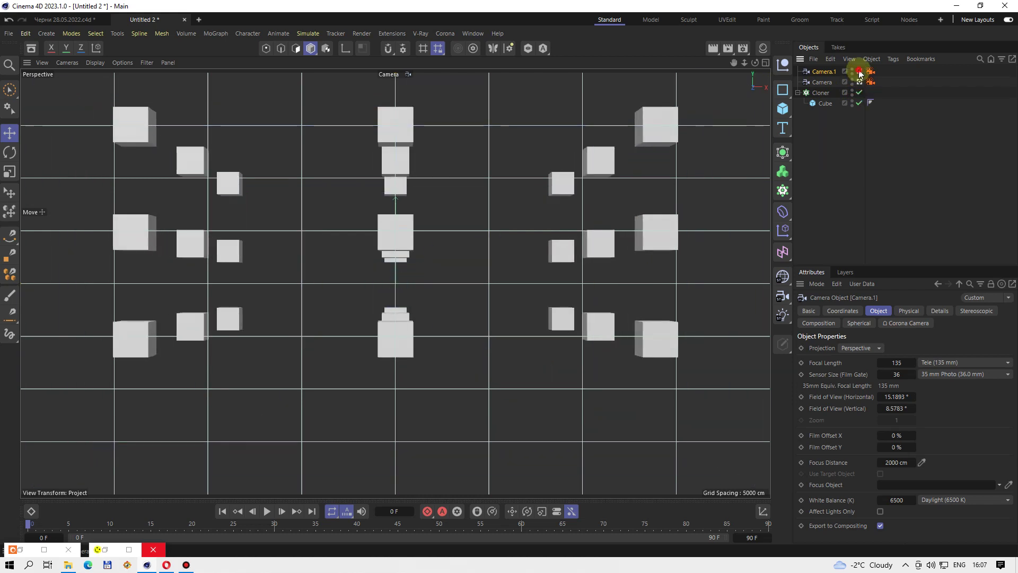
left_click(859, 71)
left_click(859, 82)
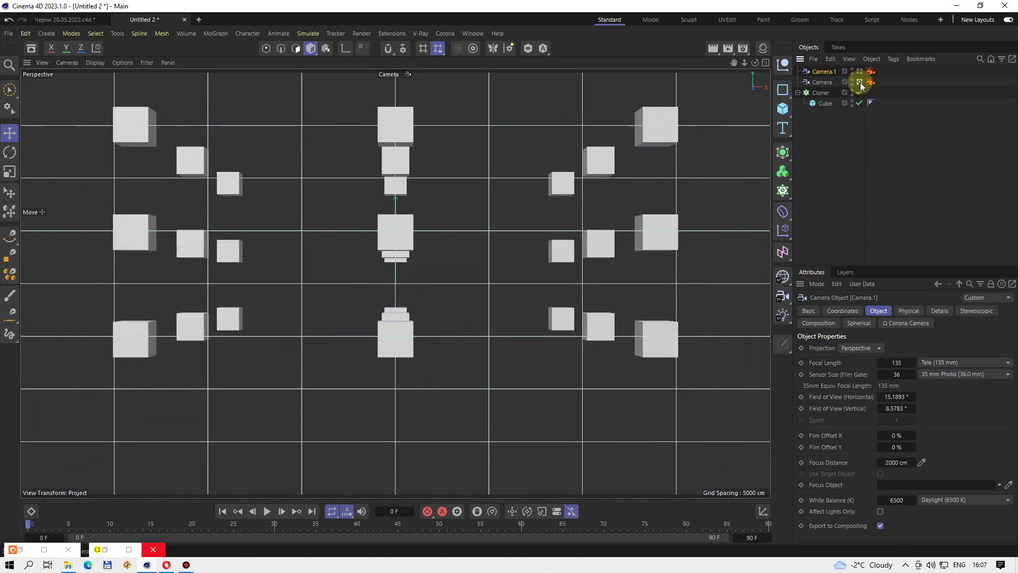
left_click(861, 82)
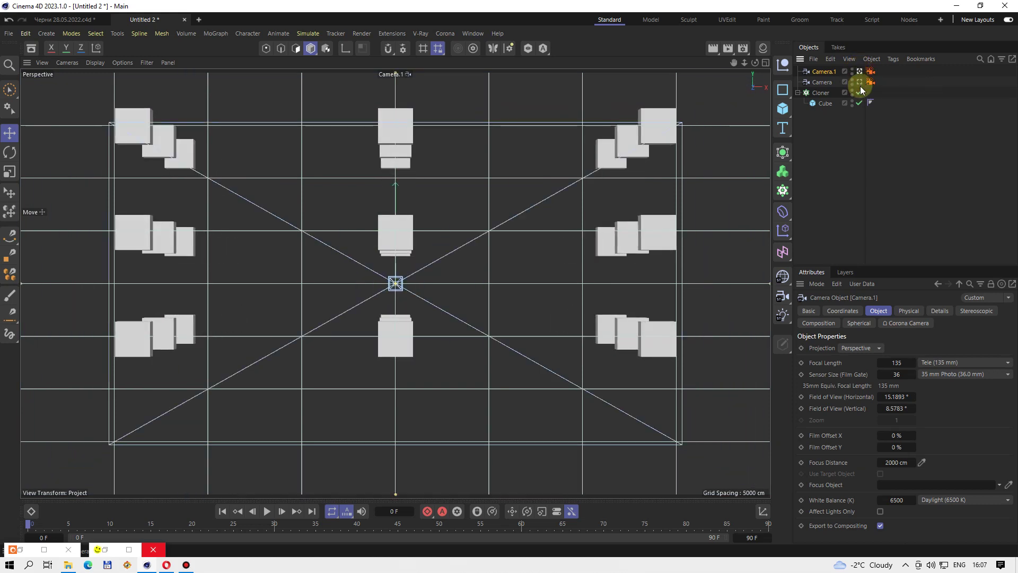
left_click(859, 72)
left_click(859, 71)
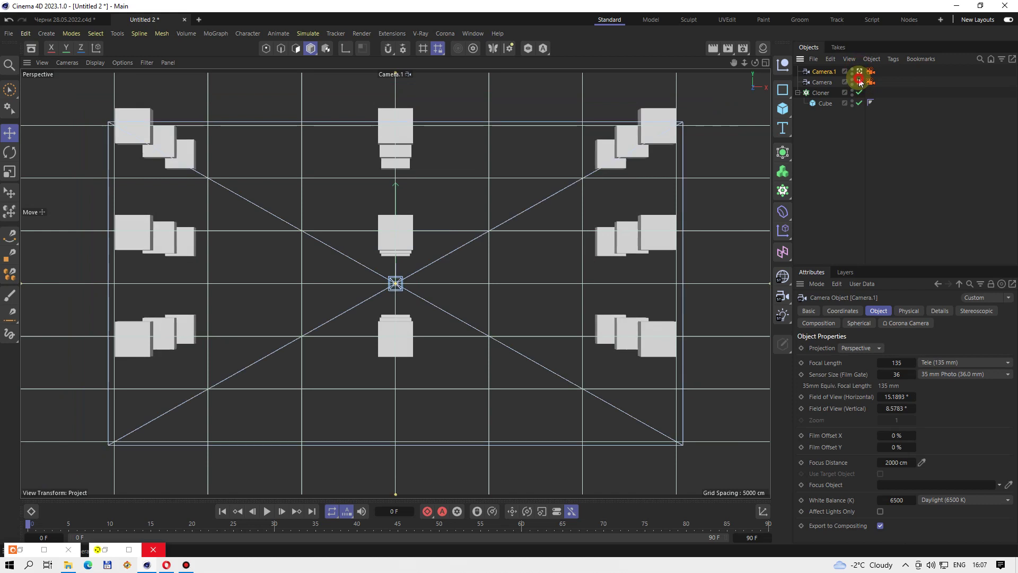
left_click(860, 72)
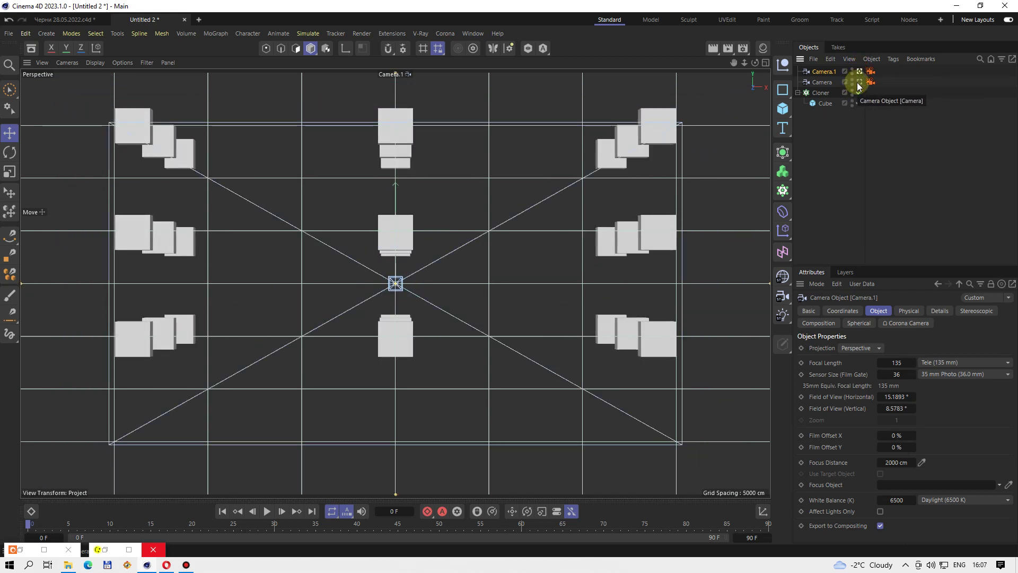
left_click(860, 83)
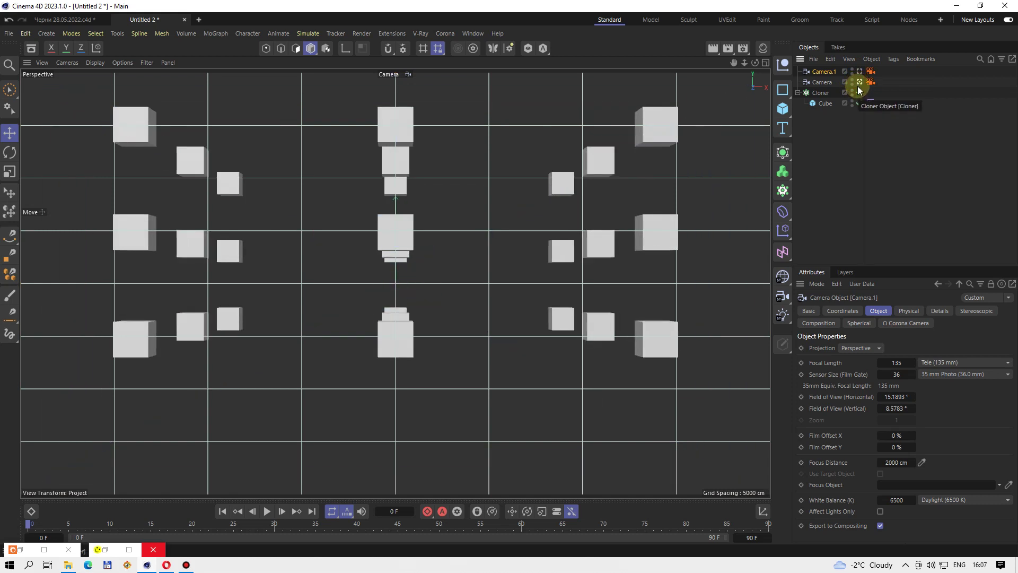
left_click(860, 72)
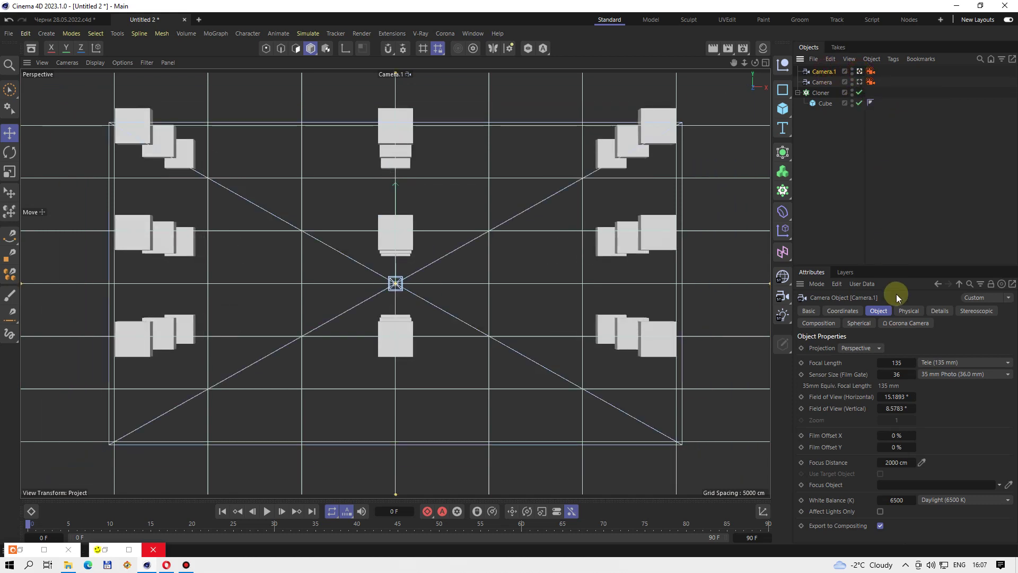
left_click(830, 73)
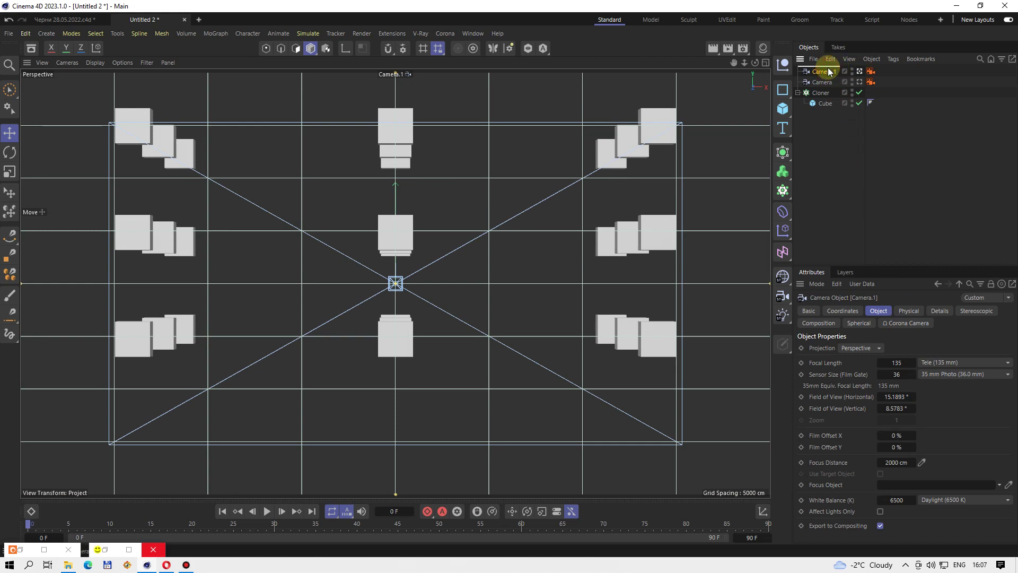
Copy and paste Camera.1 to create Camera.2, checking the existing cameras' lenses.
key("ctrl+c")
key("ctrl+v")
left_click(819, 91)
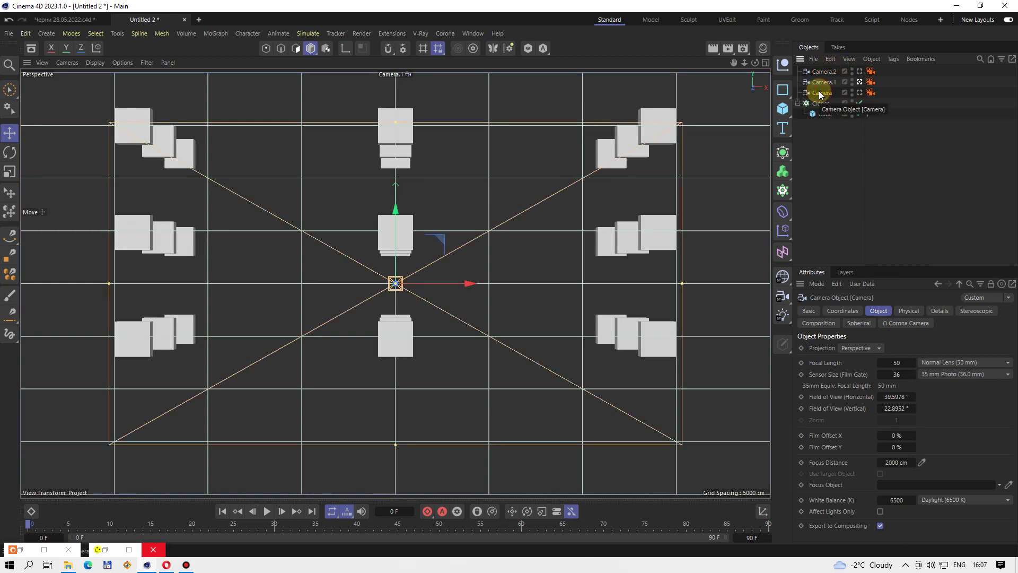
left_click(823, 82)
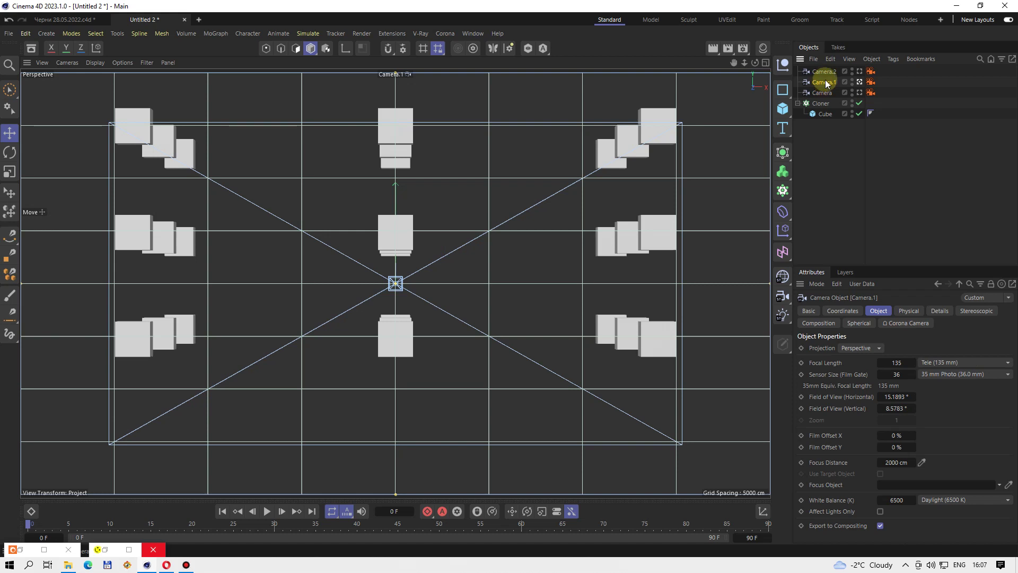
left_click(968, 362)
left_click(958, 335)
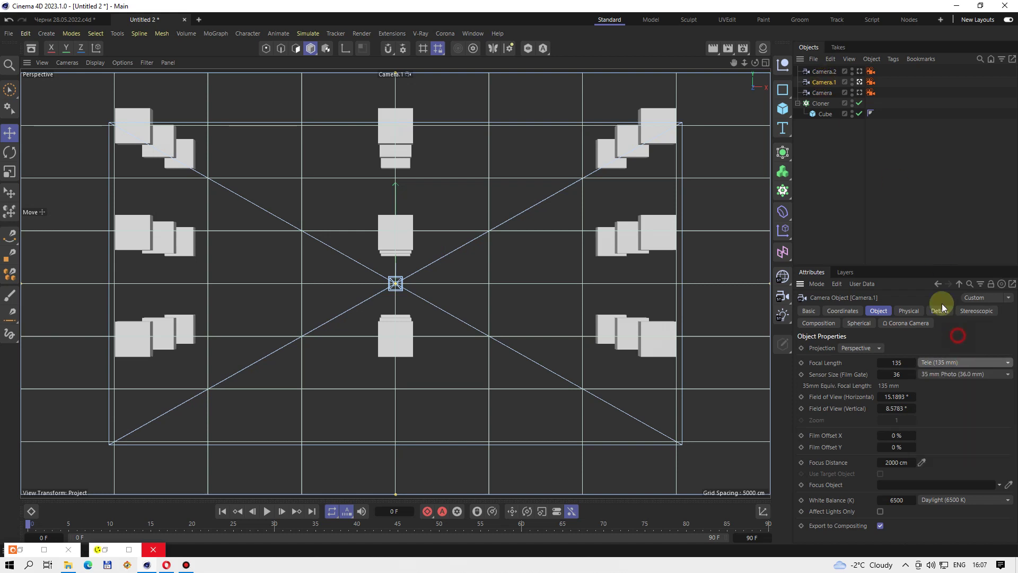
Give Camera.2 the Wide Angle 25 mm lens, view through it, and show four viewports.
left_click(823, 71)
left_click(955, 362)
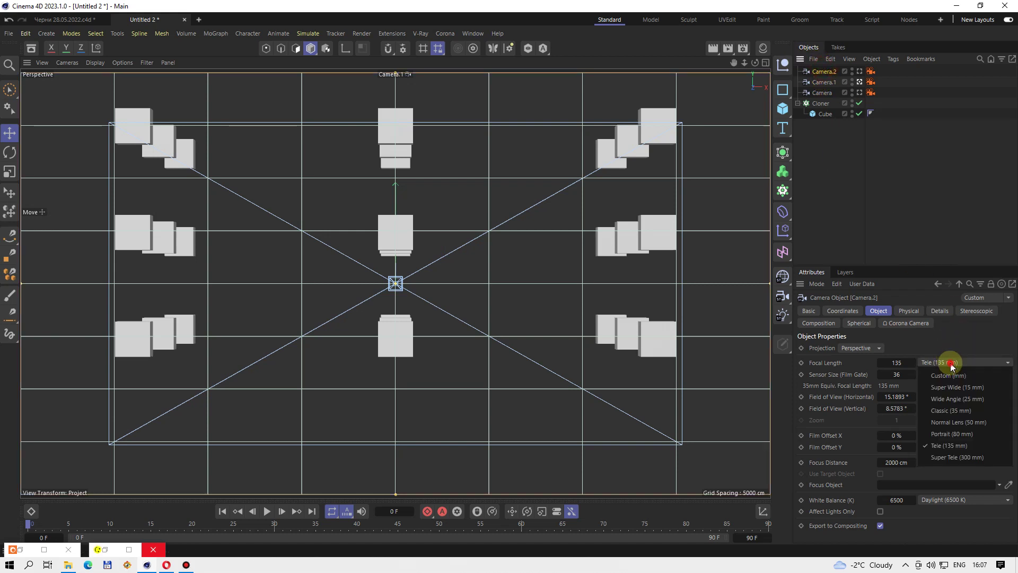
left_click(947, 397)
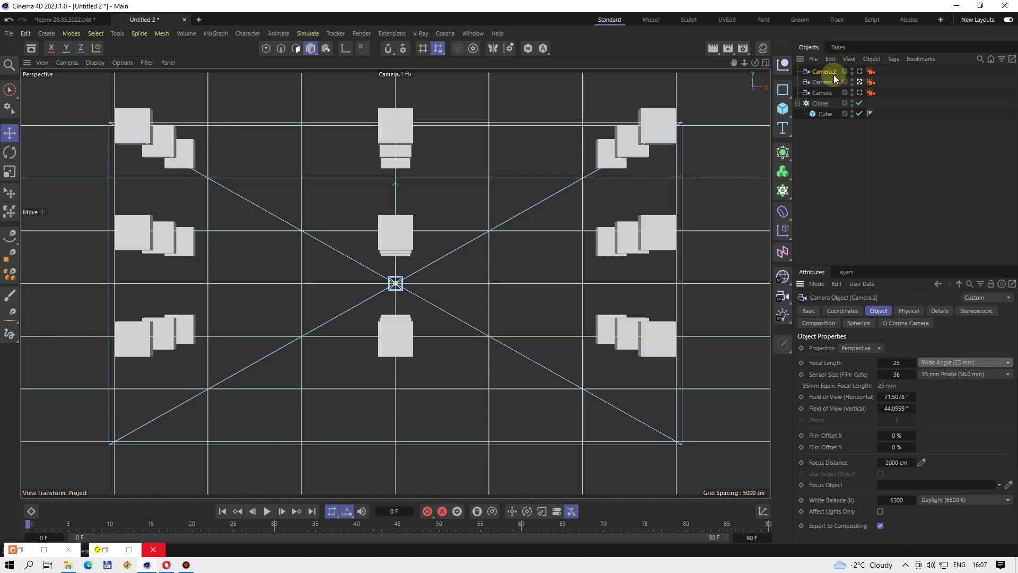
left_click(858, 72)
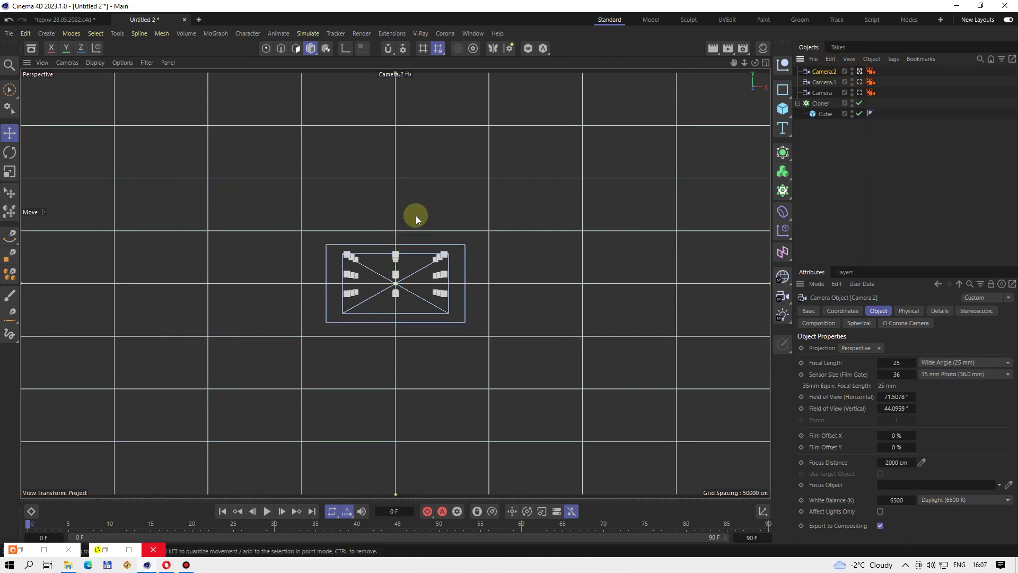
middle_click(416, 215)
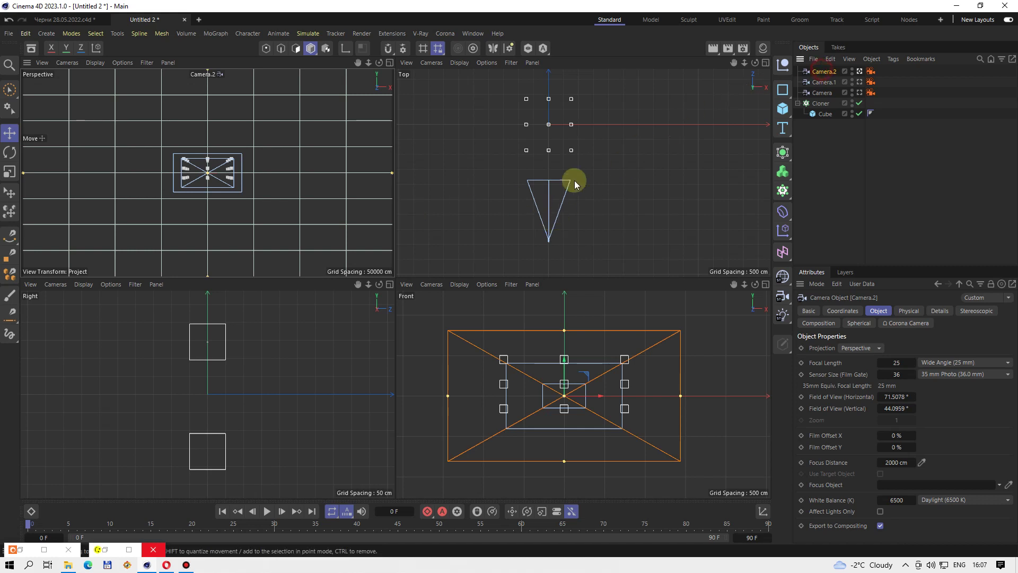
Move Camera.2 forward toward the cloned cubes in the Top view.
scroll(541, 168, "down", 3)
scroll(545, 213, "down", 2)
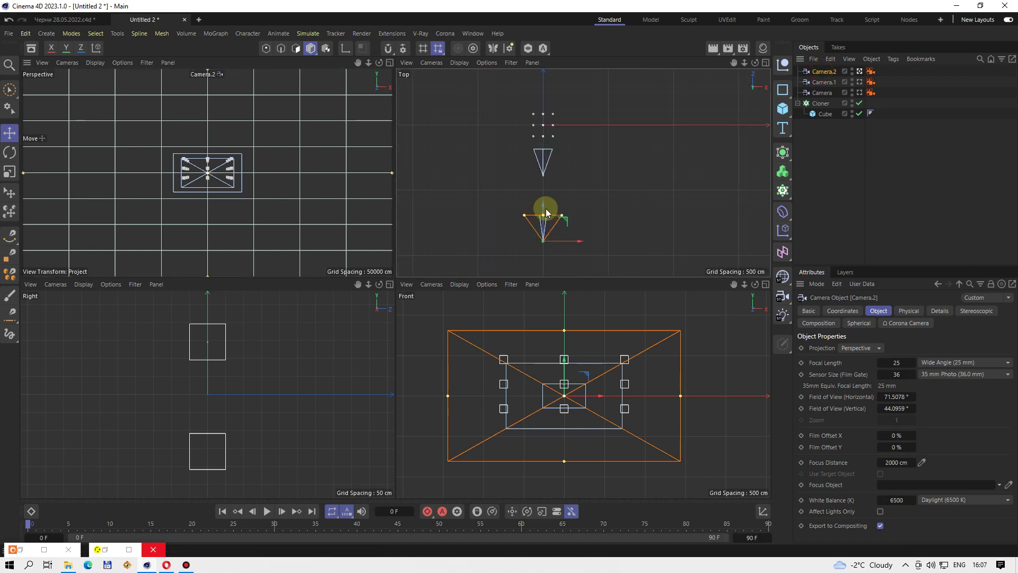
left_click_drag(544, 208, 551, 127)
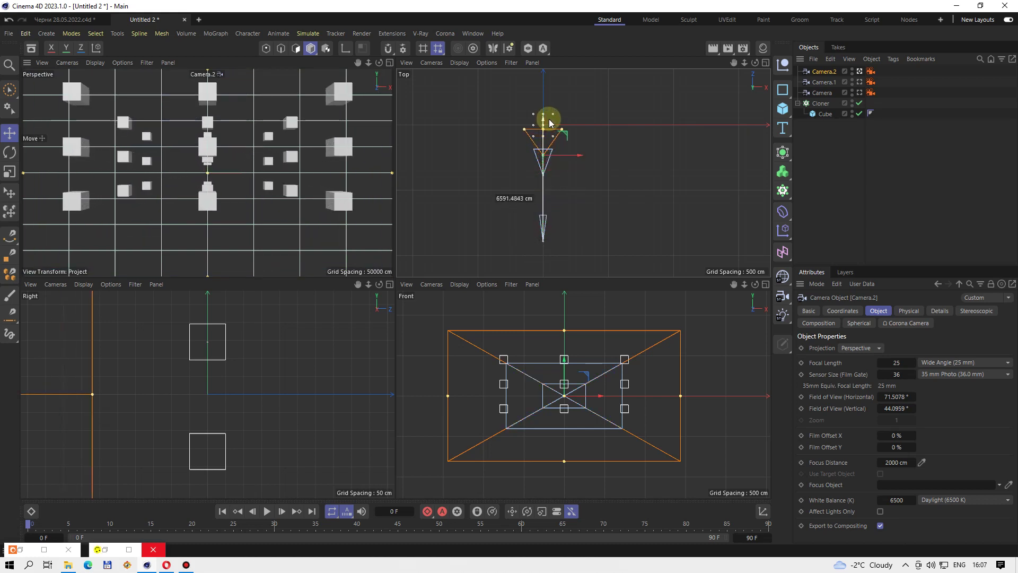
left_click_drag(551, 127, 545, 114)
scroll(546, 119, "up", 4)
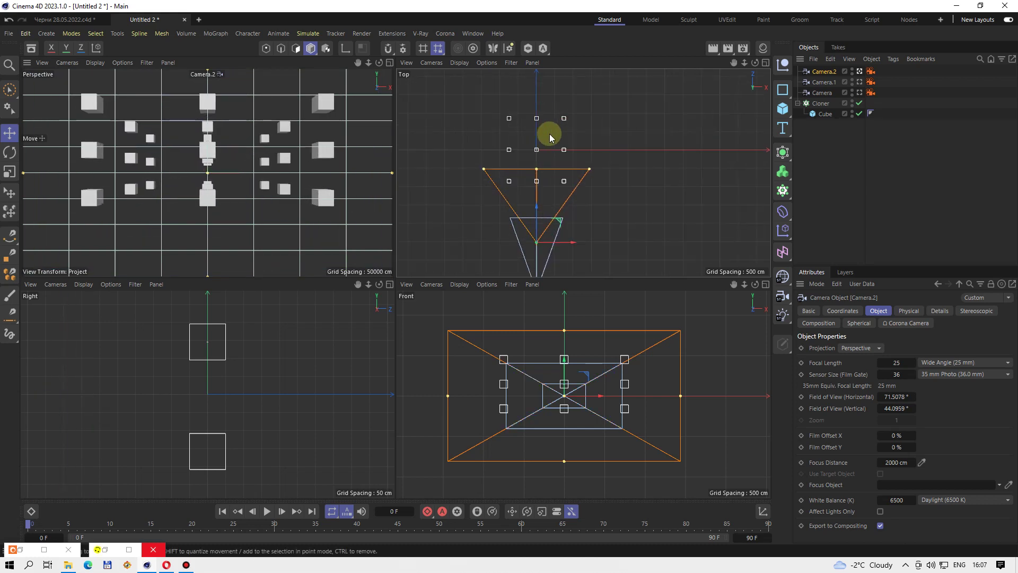
left_click_drag(537, 205, 540, 199)
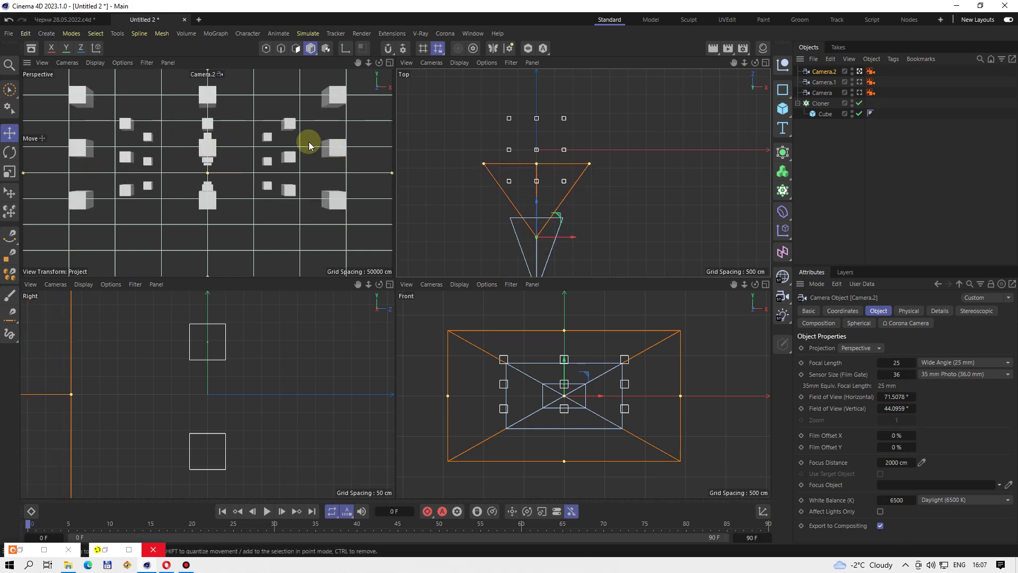
Toggle the original Camera's composition helpers off and on, then maximize the perspective view.
left_click(826, 95)
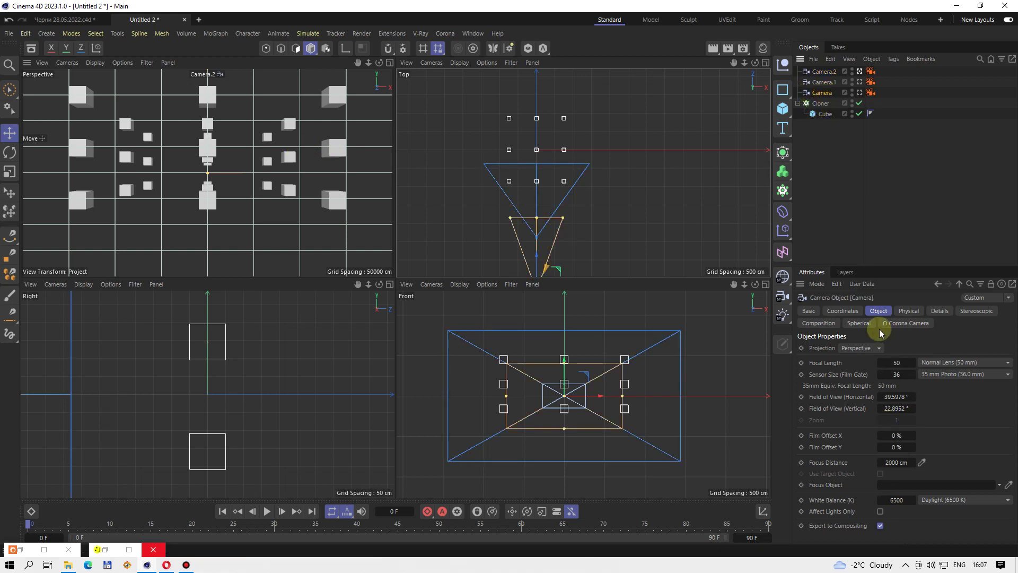
left_click(819, 324)
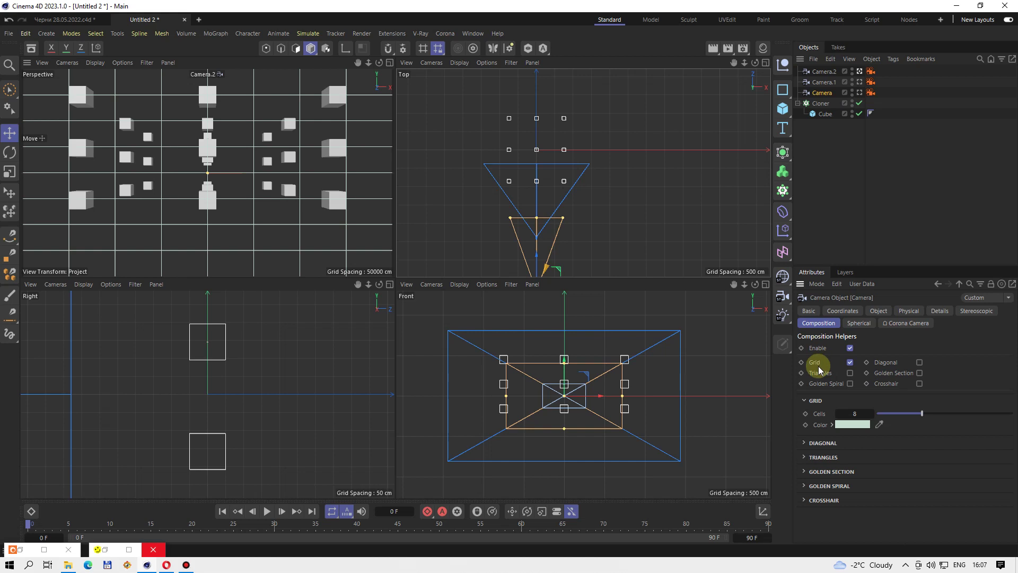
left_click(858, 323)
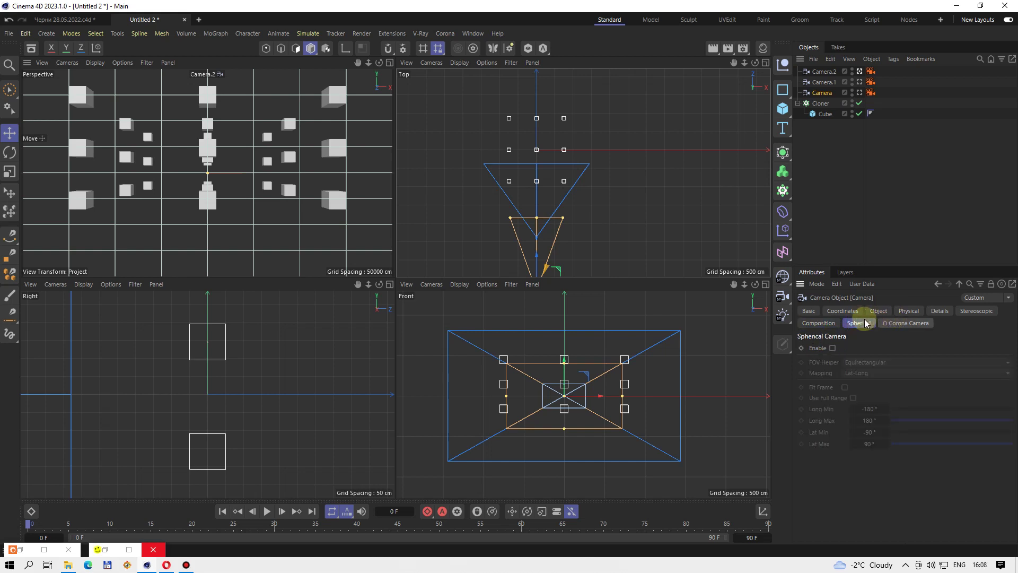
left_click(818, 323)
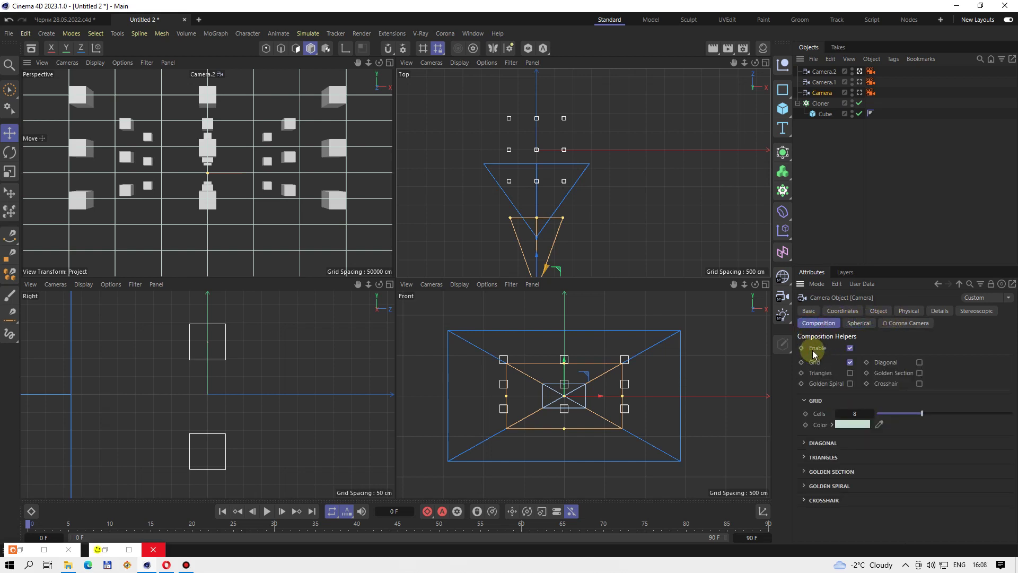
left_click(851, 348)
left_click(850, 348)
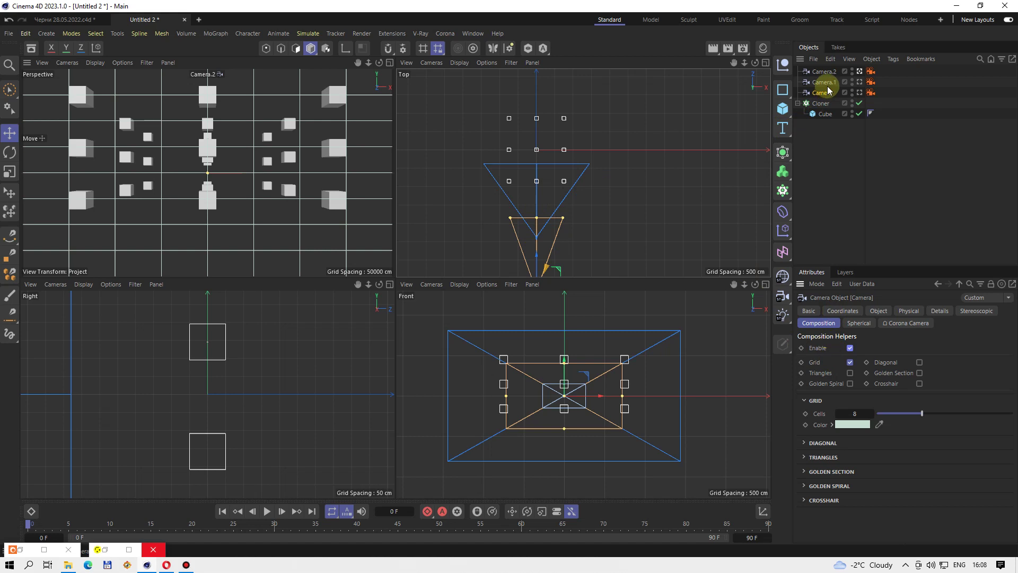
middle_click(223, 232)
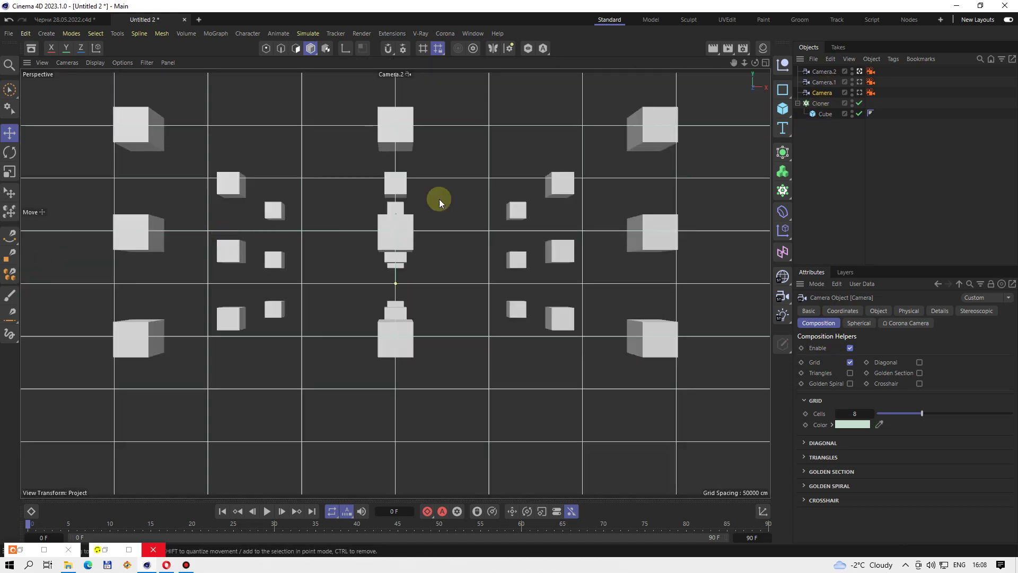
Review Camera.2 and Camera.1 lenses, then move Camera.1 below Camera in the object list.
left_click(863, 73)
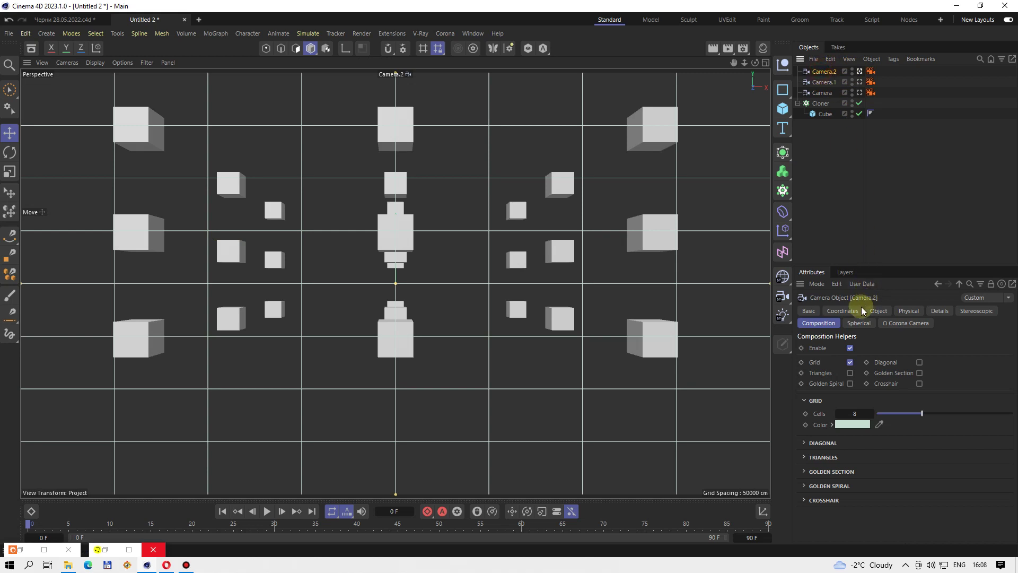
left_click(879, 311)
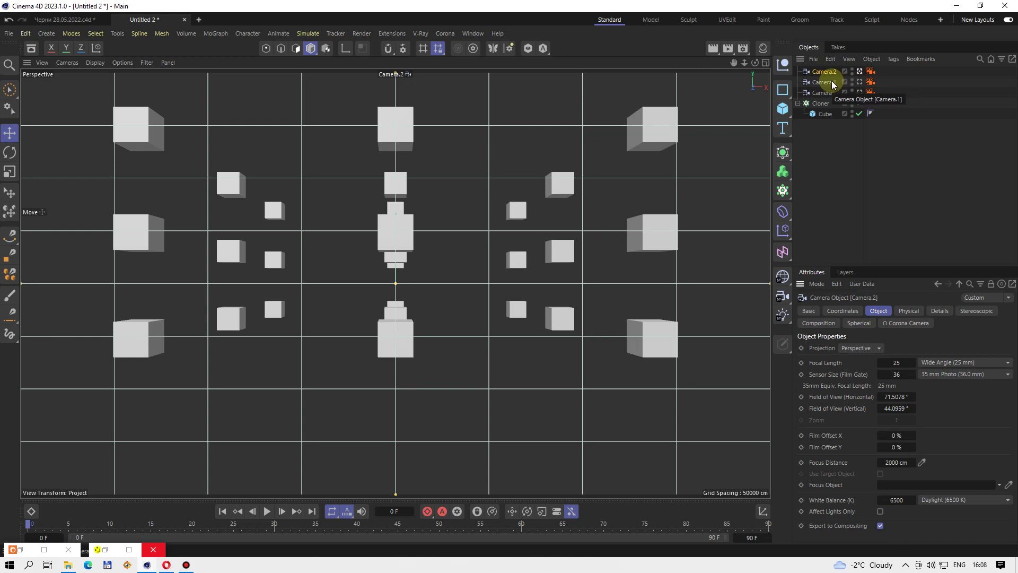
left_click(817, 85)
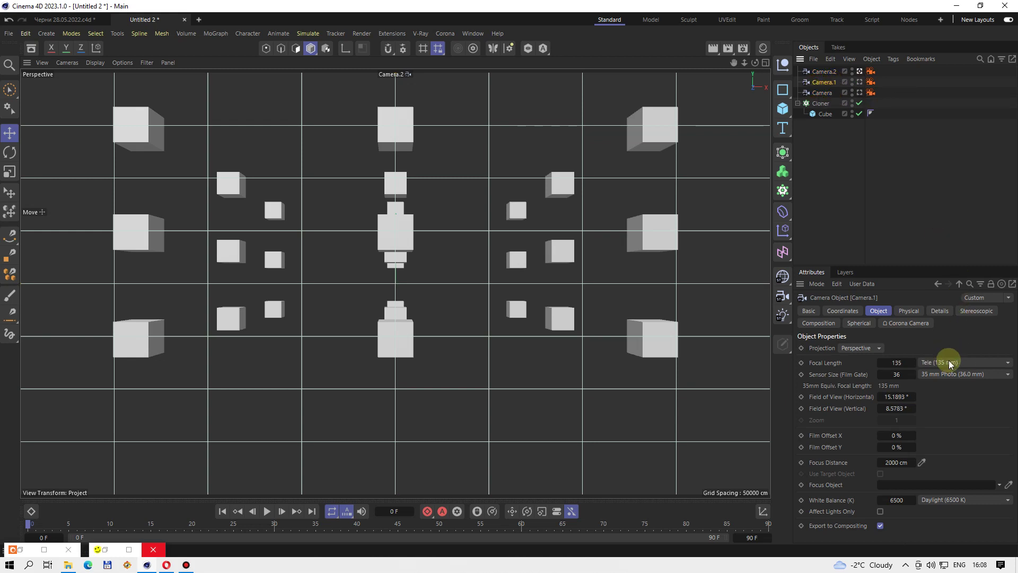
left_click(948, 363)
left_click(825, 84)
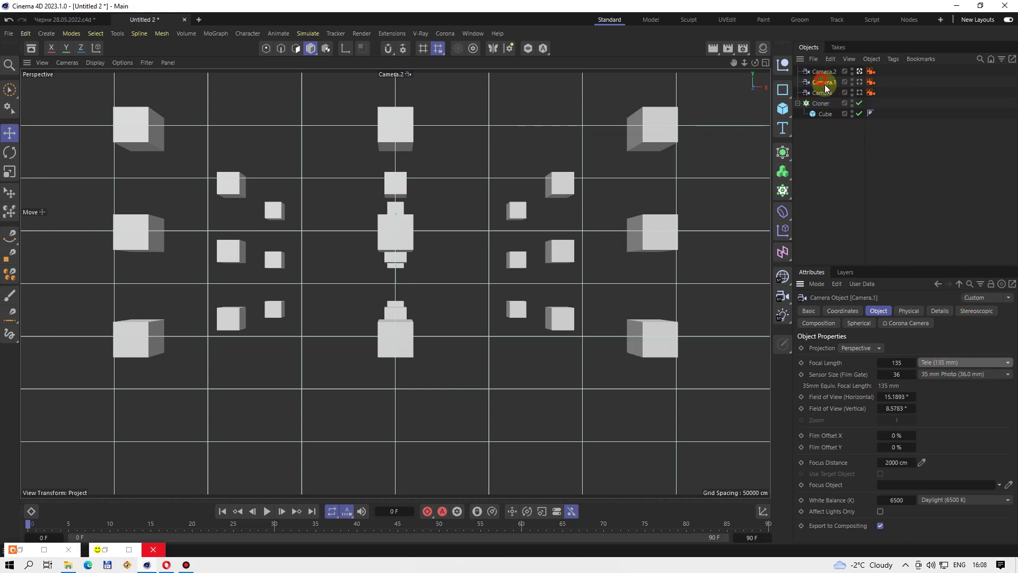
left_click_drag(826, 84, 829, 97)
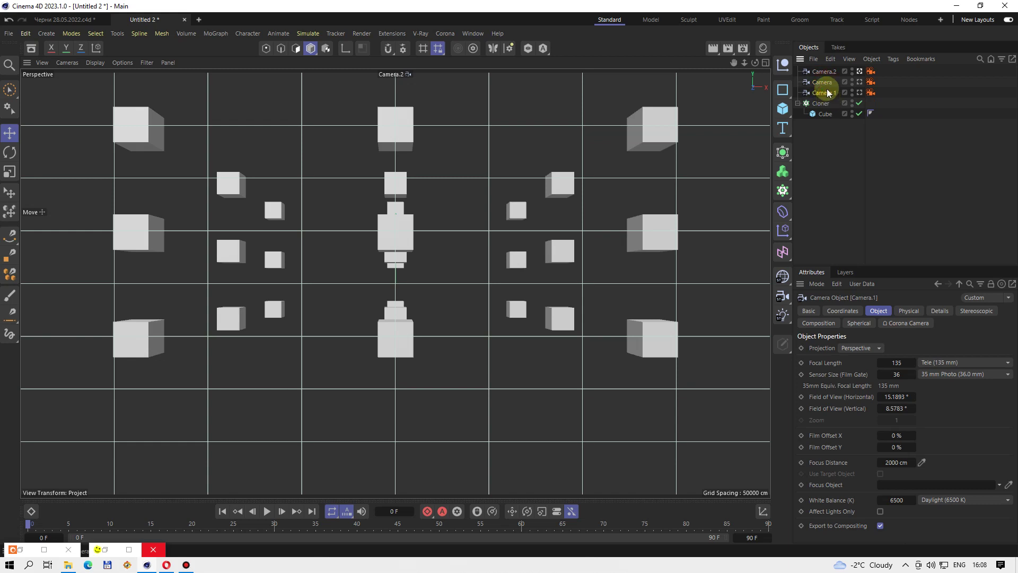
View through the 50 mm Camera, then the 135 mm Camera.1, in four viewports.
left_click(823, 71)
left_click(822, 92)
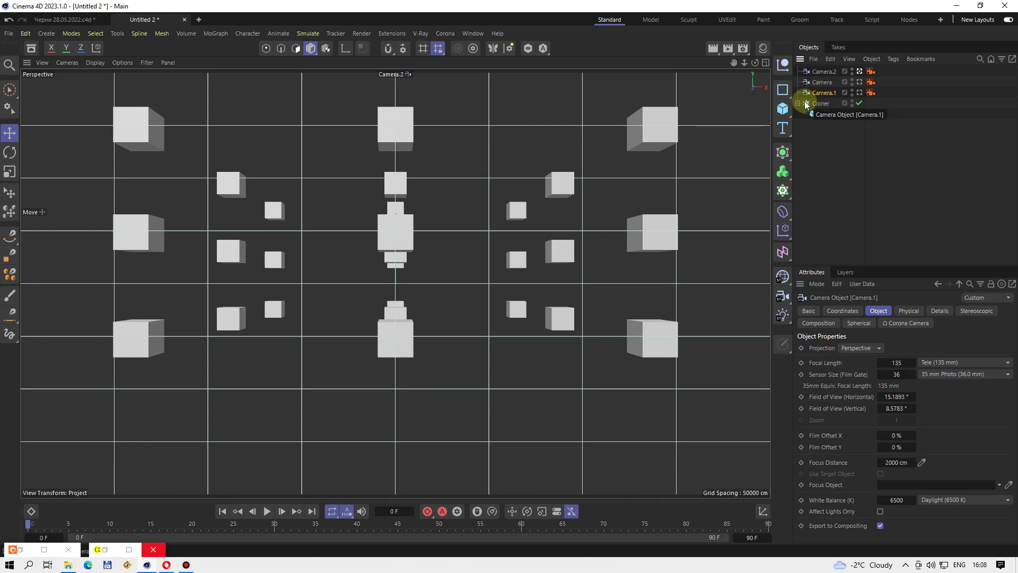
left_click(828, 73)
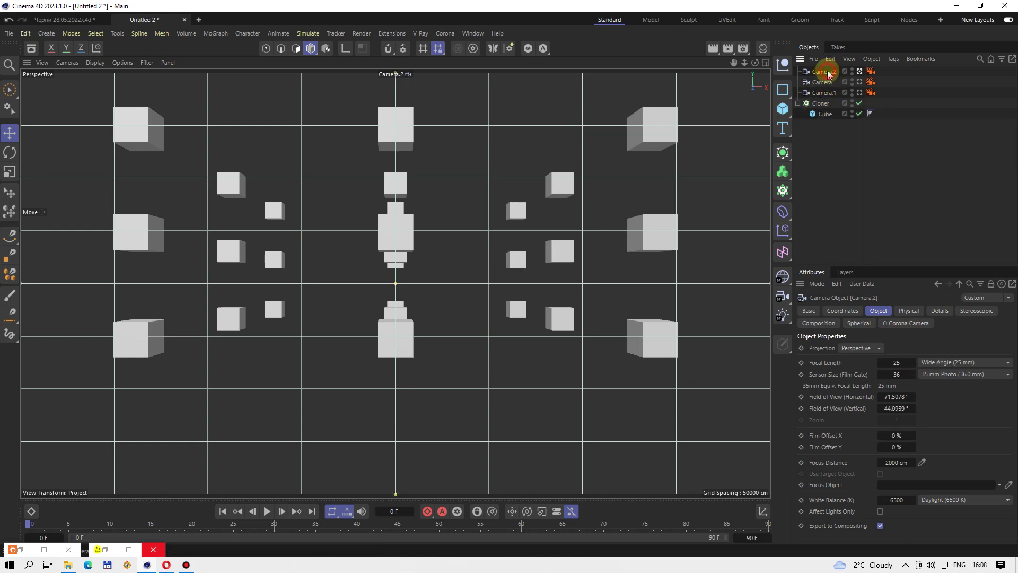
left_click(861, 82)
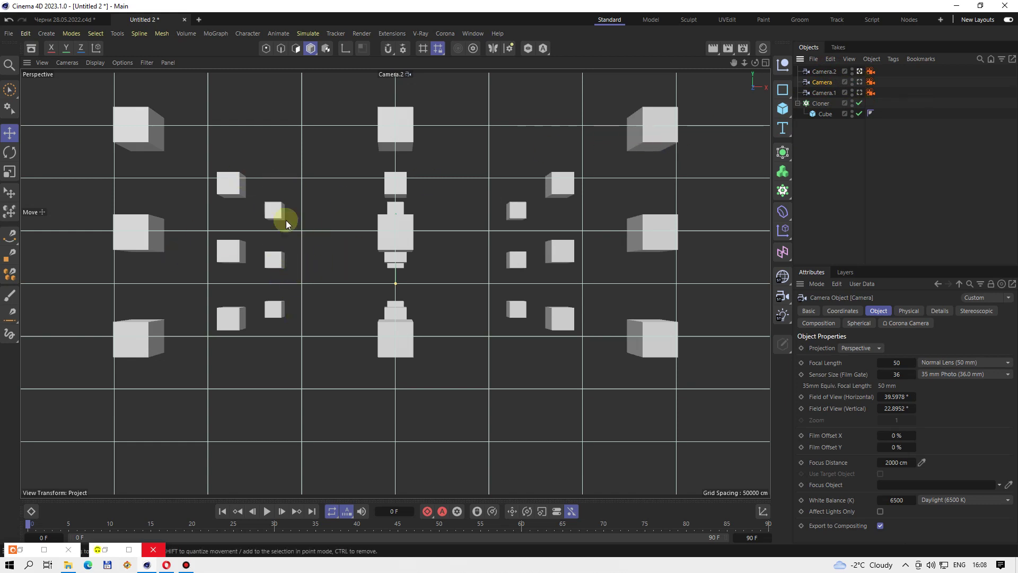
left_click(860, 82)
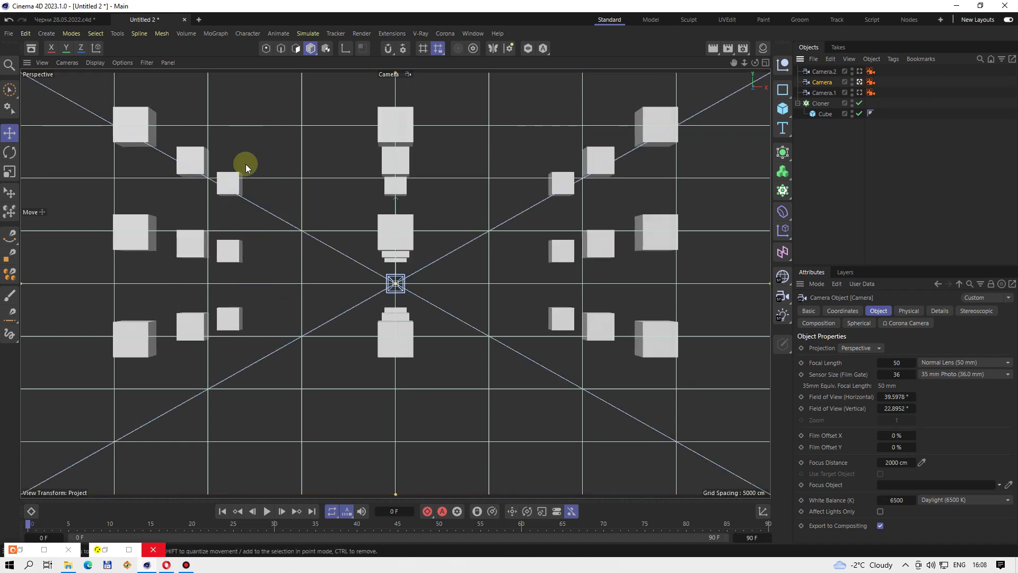
left_click(823, 94)
left_click(859, 93)
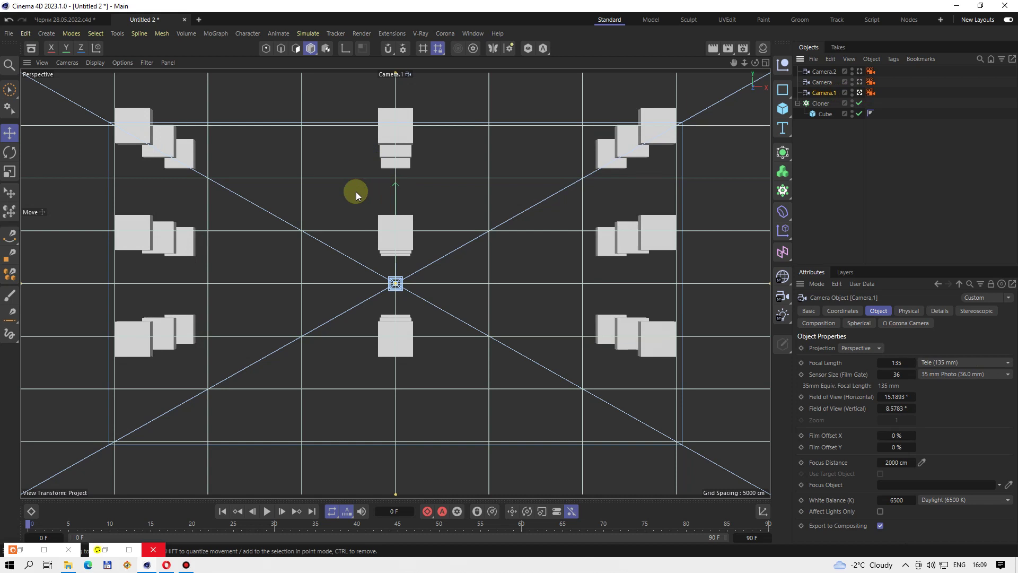
middle_click(347, 301)
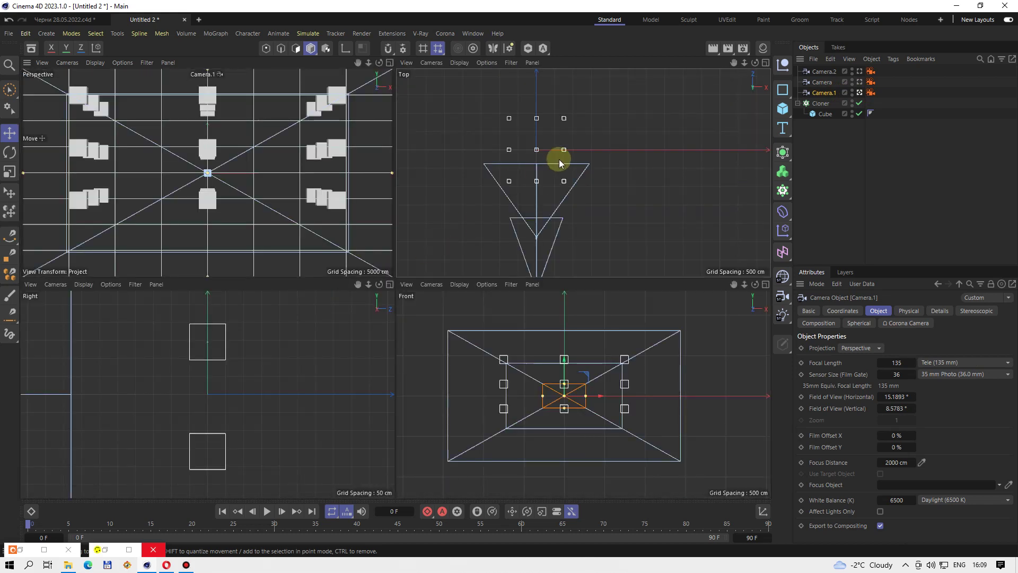
Maximize the Top view and inspect the positions of Camera and Camera.1.
scroll(555, 170, "down", 3)
scroll(555, 173, "down", 2)
middle_click(546, 228)
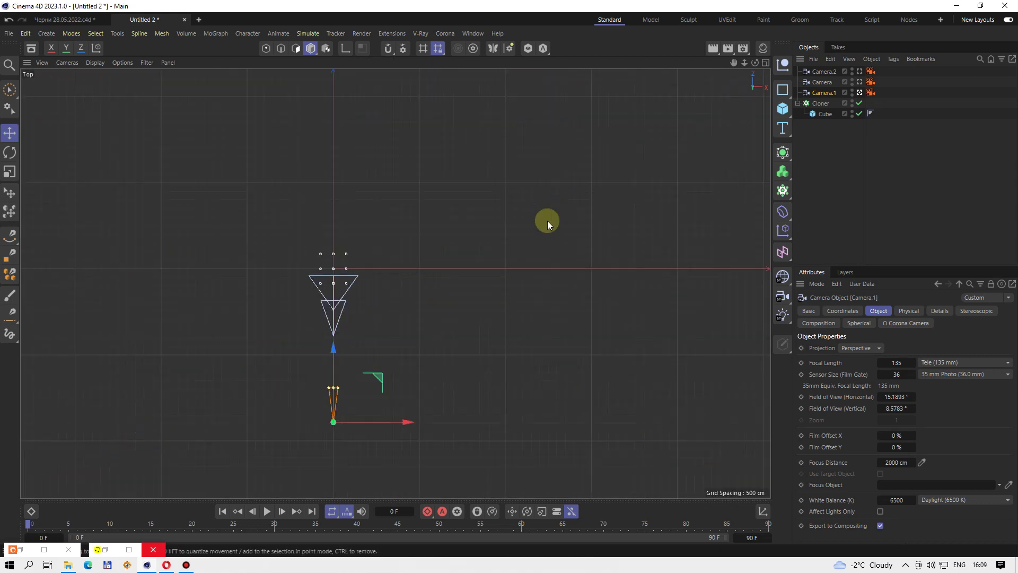
left_click(824, 82)
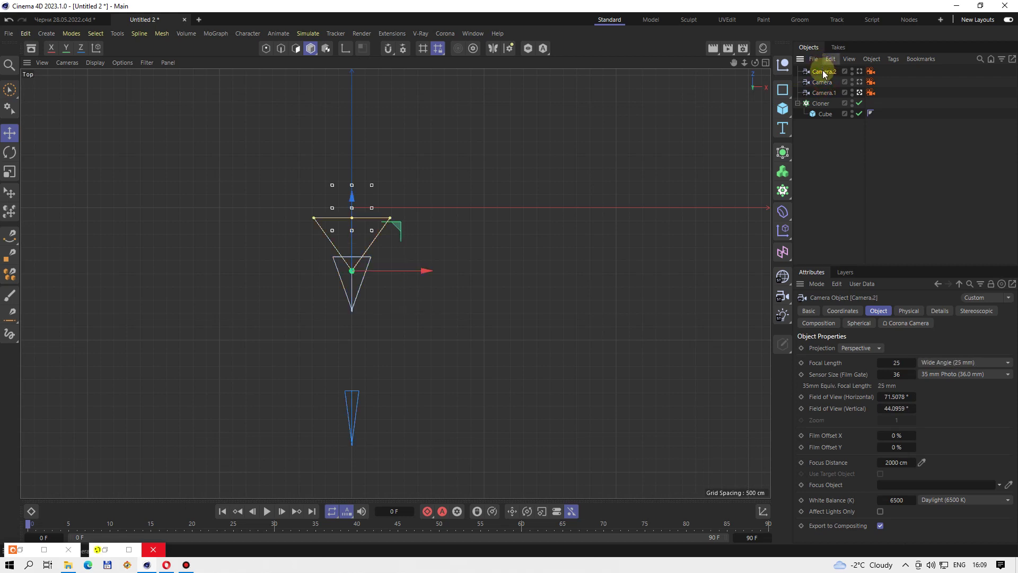
left_click(840, 313)
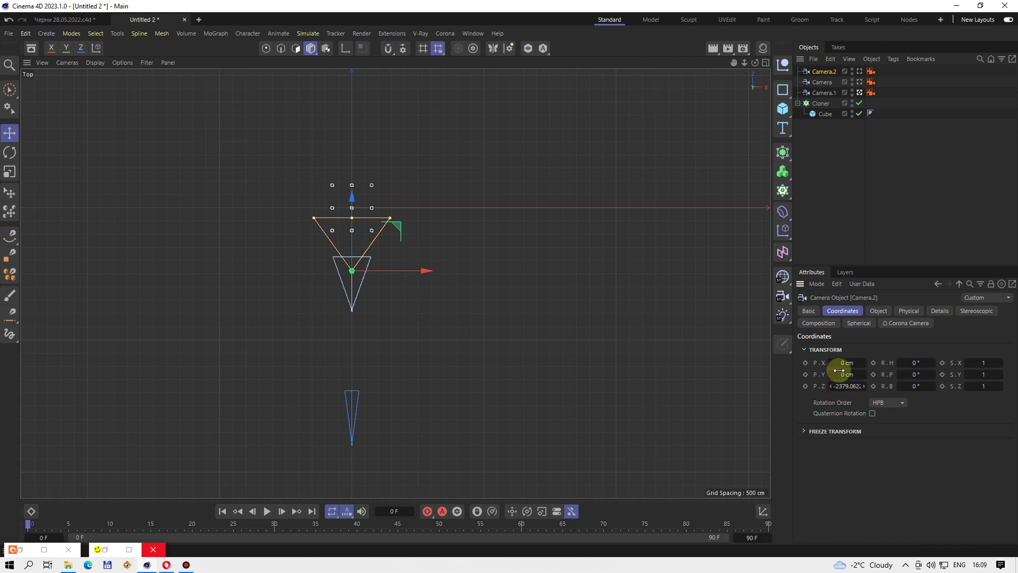
left_click(823, 92)
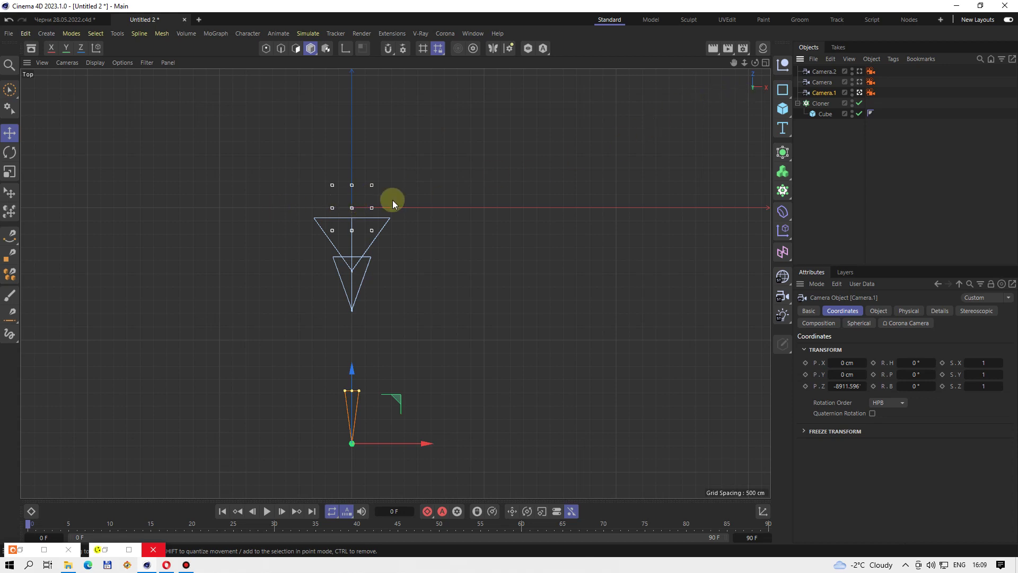
Maximize the Perspective view through Camera.1, then select Camera.2 to see its coordinates.
middle_click(160, 228)
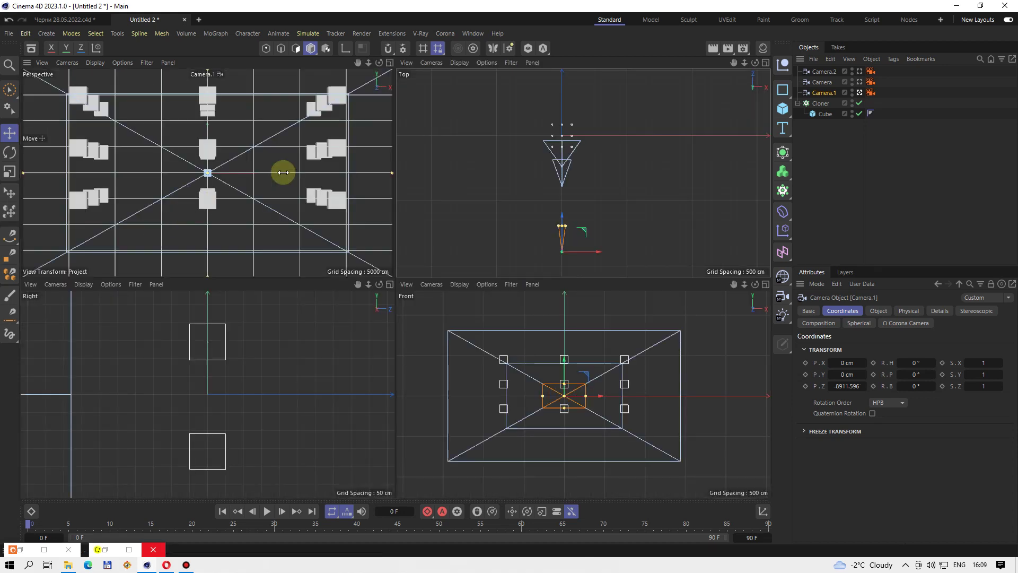
middle_click(283, 173)
left_click(825, 92)
left_click(830, 75)
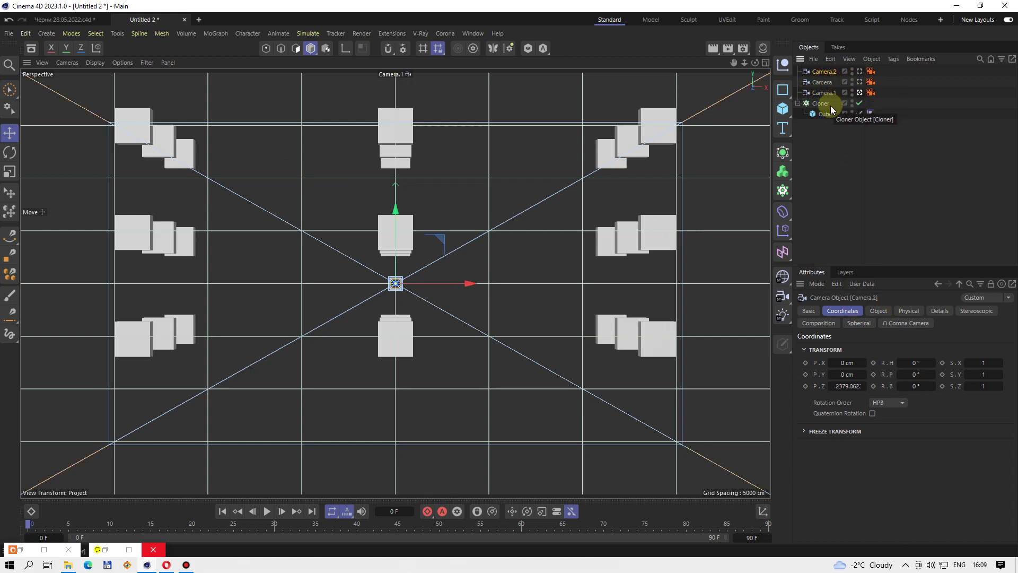
Set Camera's focal length to Classic 35 mm and view the scene through it.
left_click(879, 311)
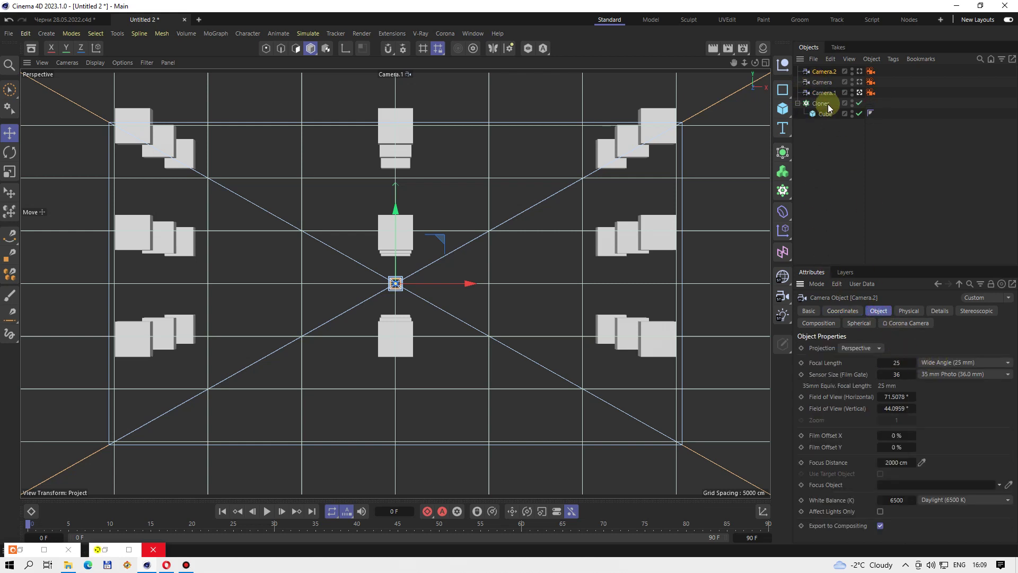
left_click(823, 83)
left_click(954, 364)
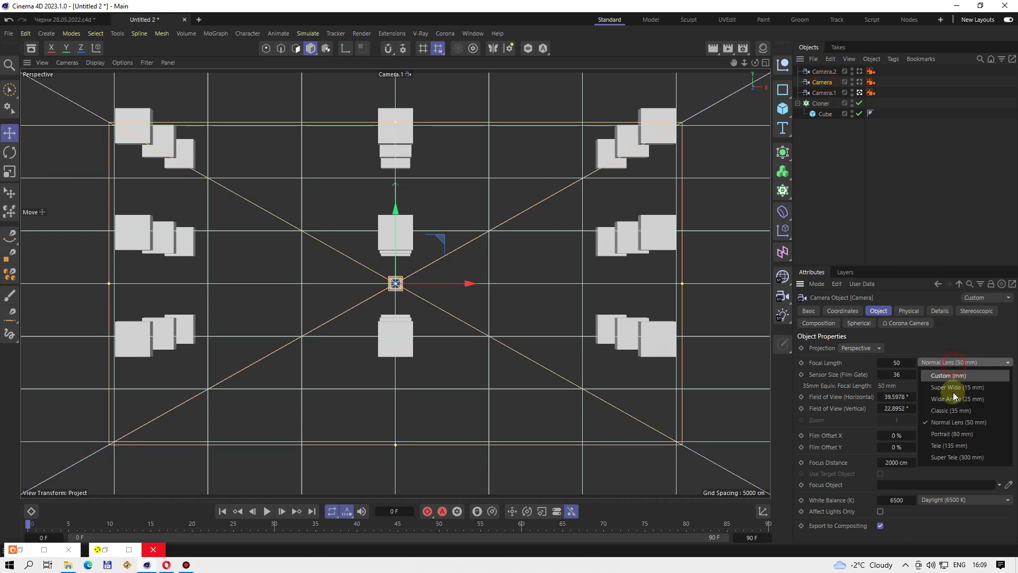
left_click(954, 410)
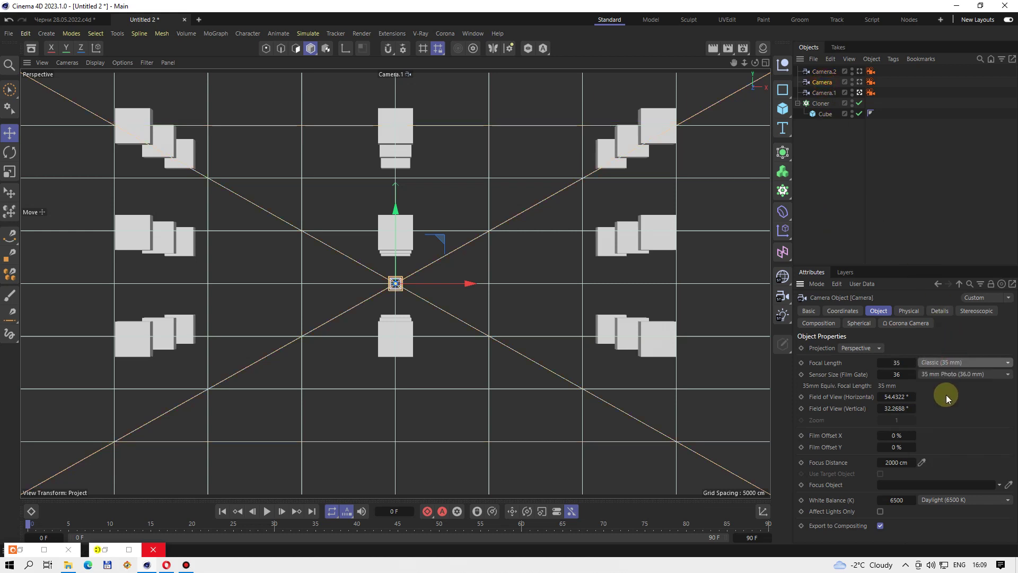
left_click(860, 82)
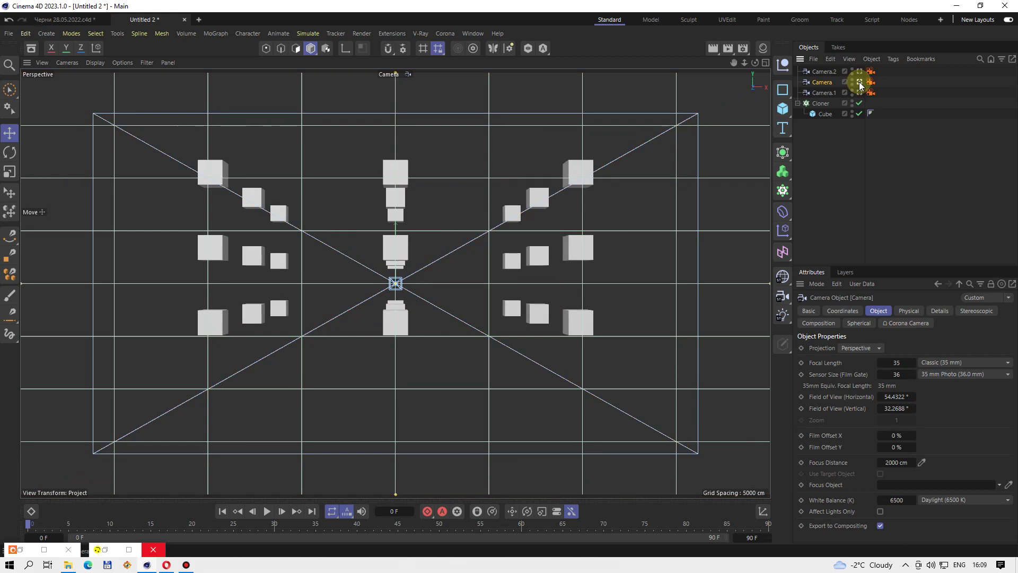
Try the Normal Lens 50 mm preset, then return the focal length to Classic 35 mm.
left_click(958, 364)
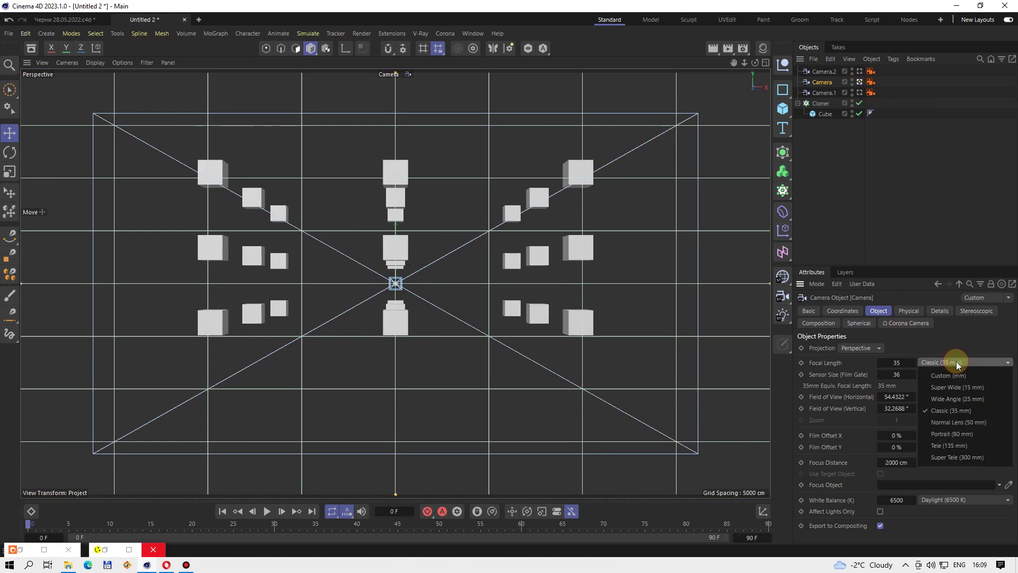
left_click(961, 420)
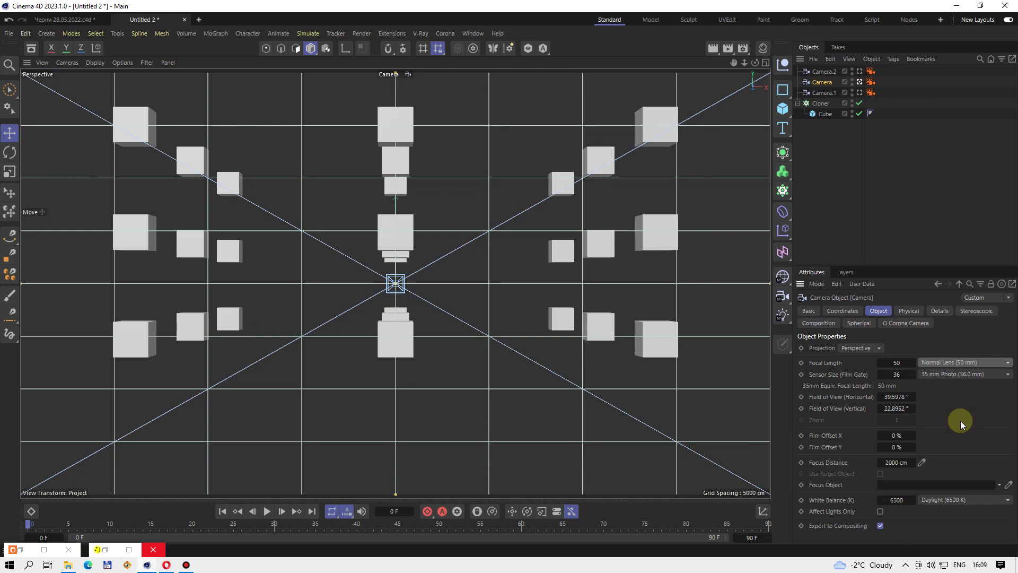
left_click(947, 364)
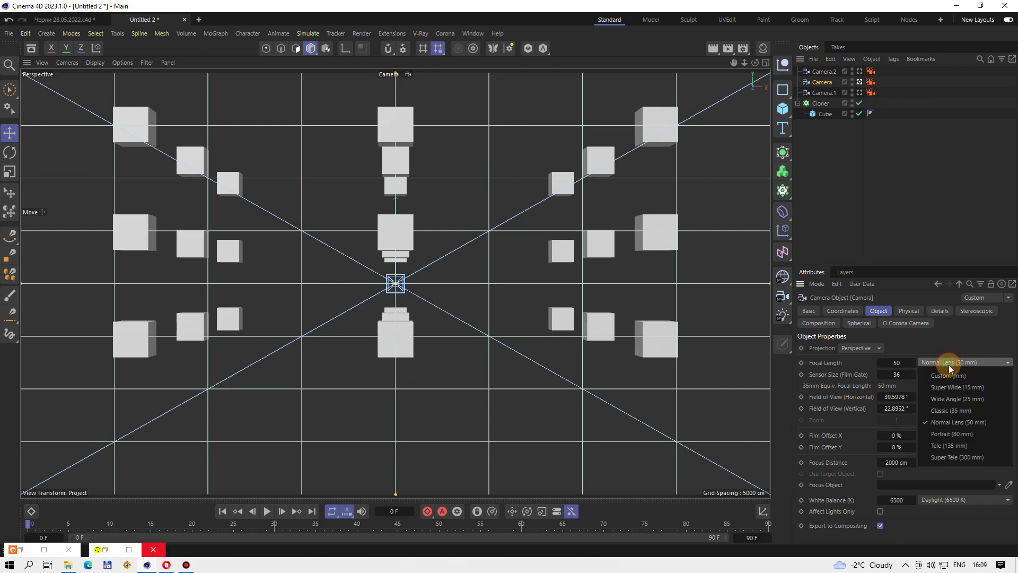
left_click(948, 410)
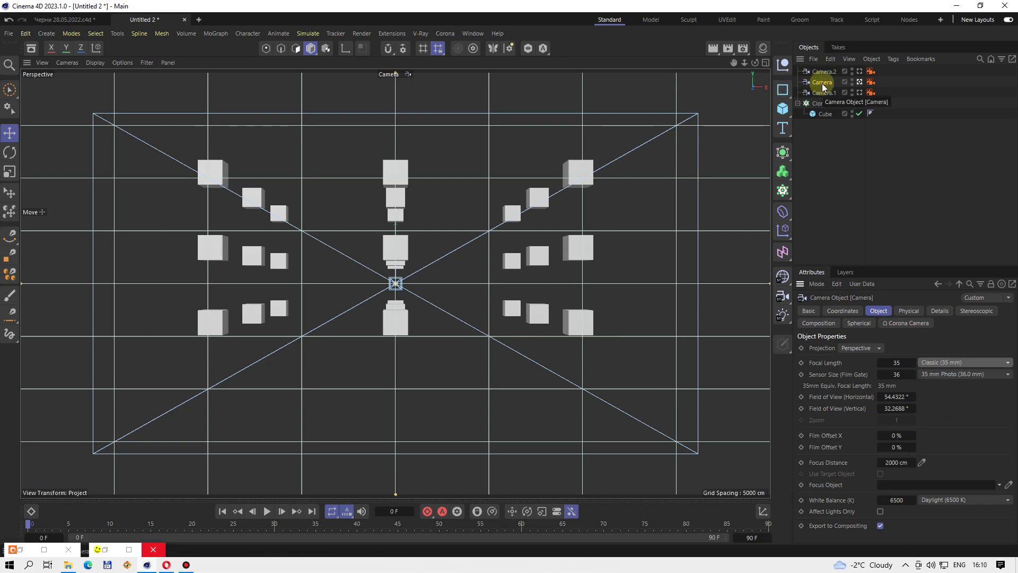
Duplicate Camera into Camera.3, give it a Normal Lens 50 mm, and view through it.
left_click_drag(822, 84, 822, 86, "ctrl")
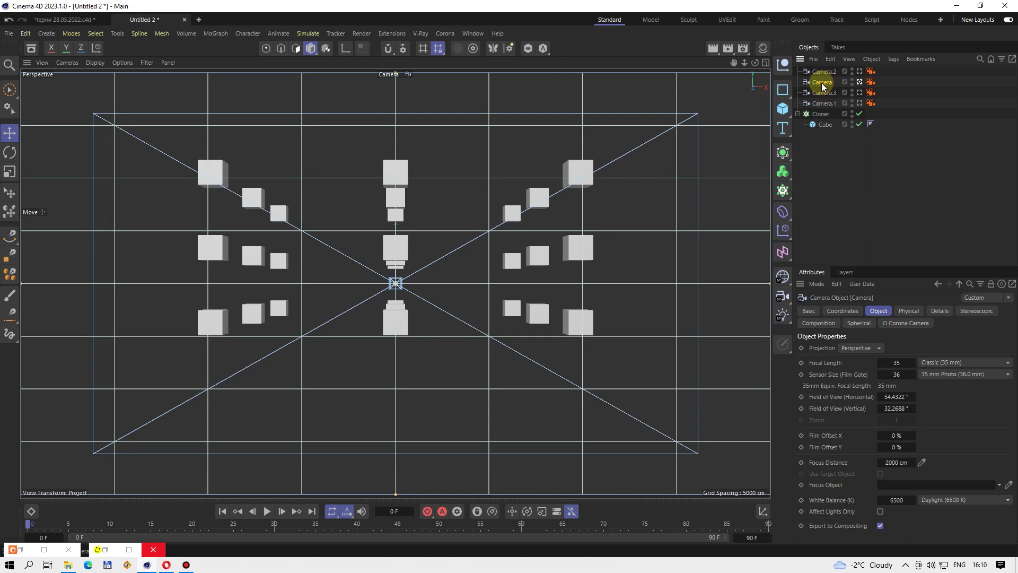
left_click(824, 93)
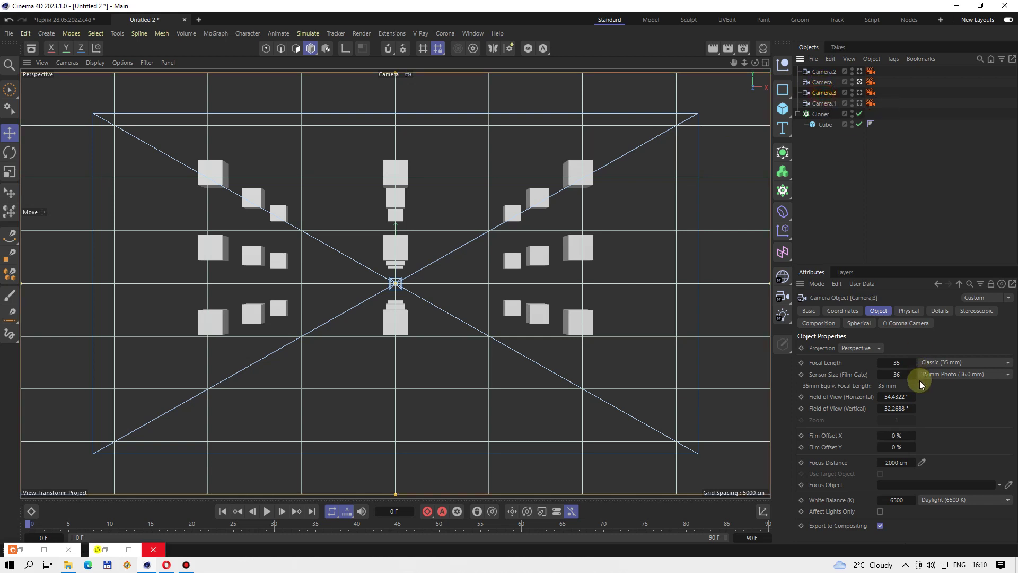
left_click(929, 366)
left_click(942, 408)
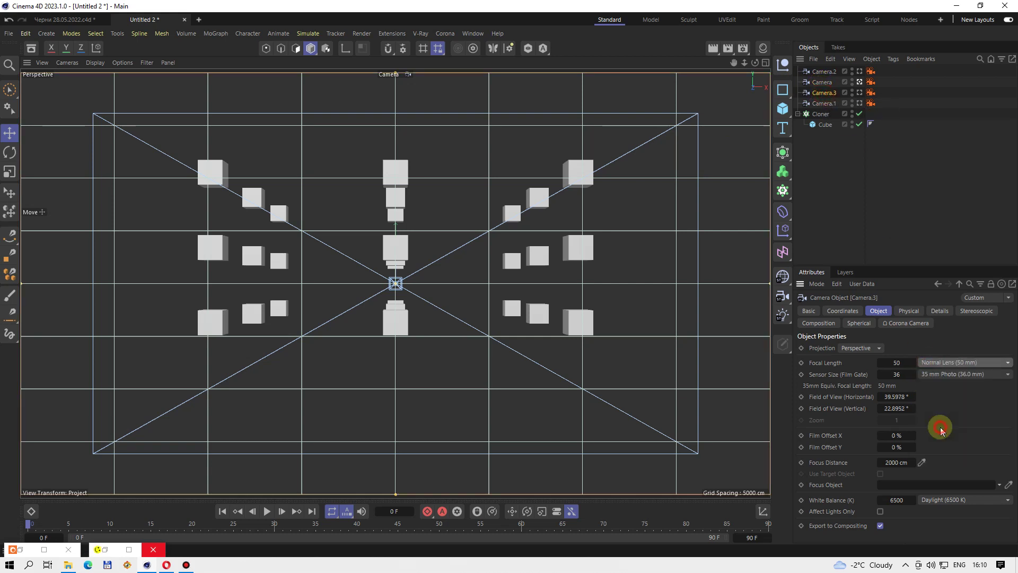
left_click(860, 92)
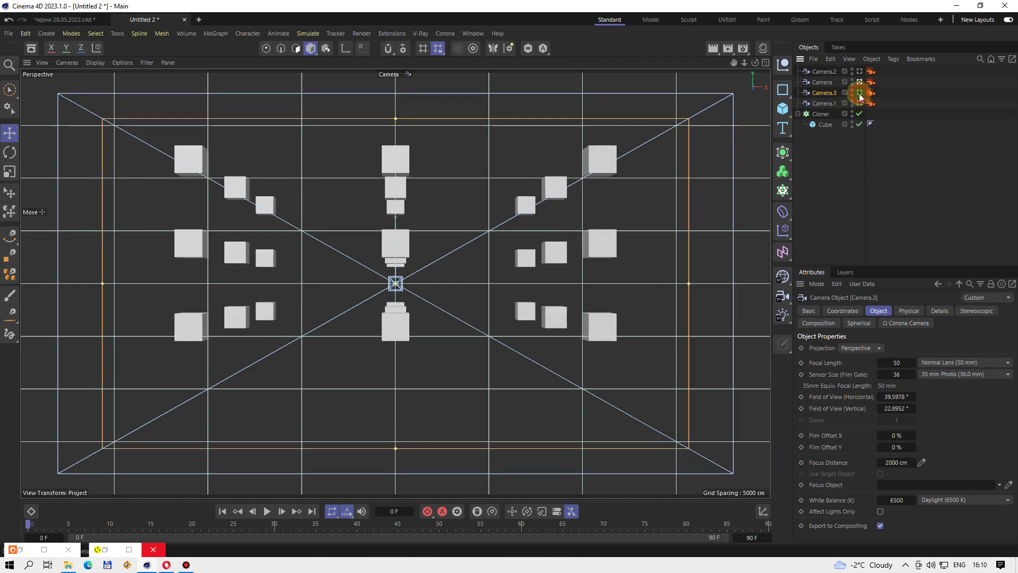
Look through Camera, move it farther back from the cubes, and maximize the Perspective view.
left_click(821, 83)
left_click(859, 82)
middle_click(512, 306)
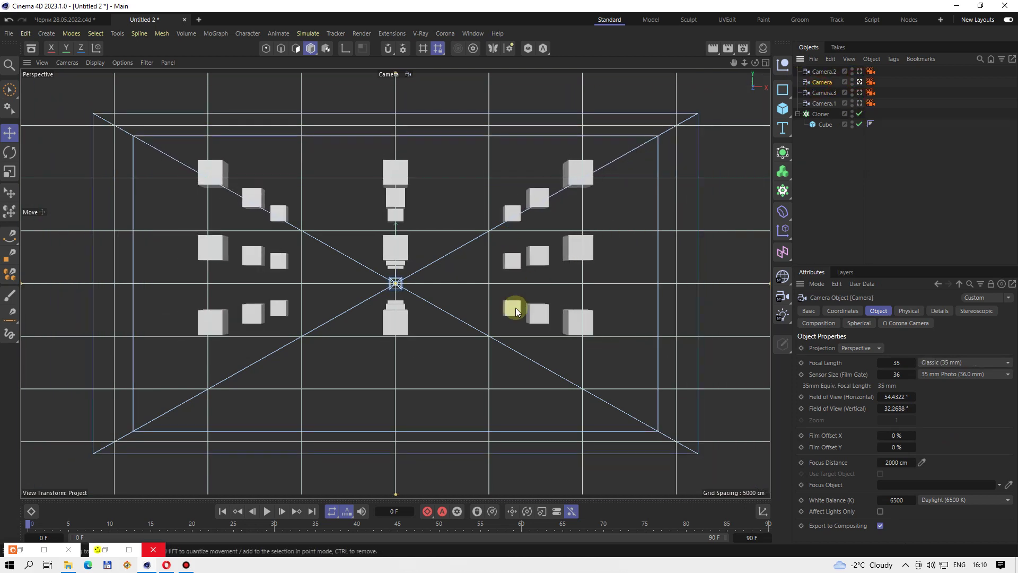
scroll(557, 114, "up", 3)
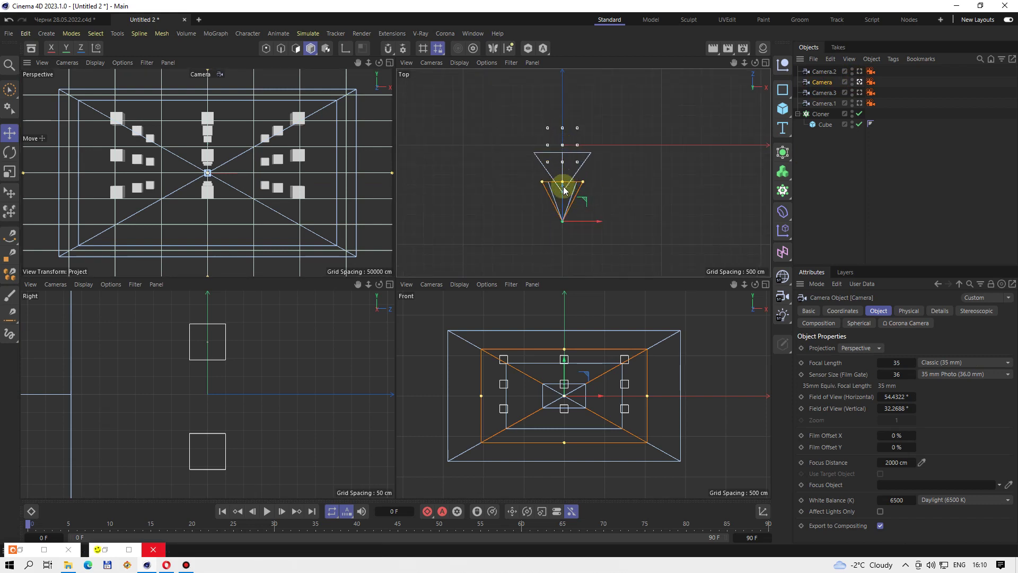
mouse_move(562, 190)
left_mouse_down()
mouse_move(566, 223)
mouse_move(561, 196)
left_mouse_up()
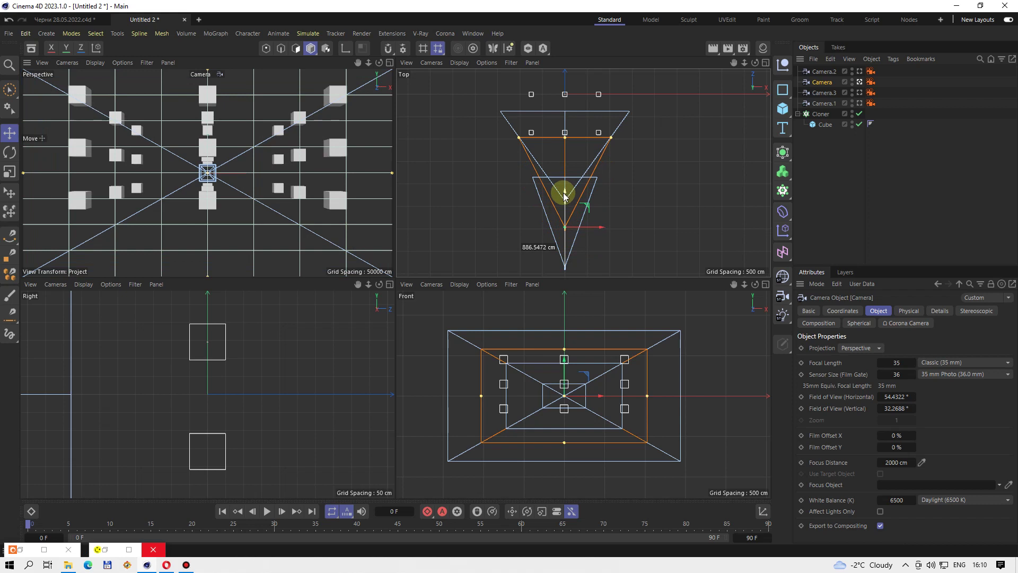
middle_click(302, 171)
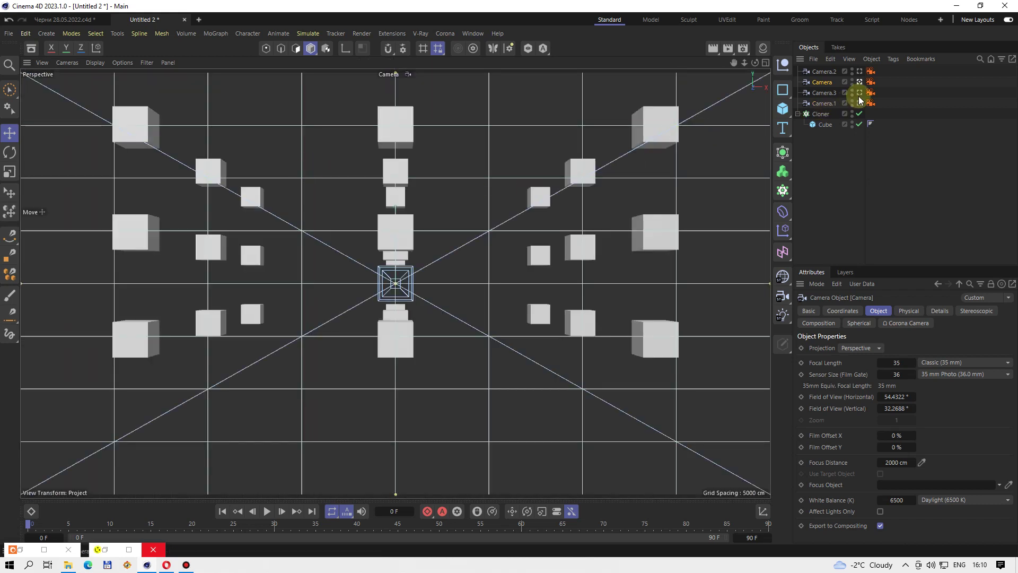
left_click(860, 102)
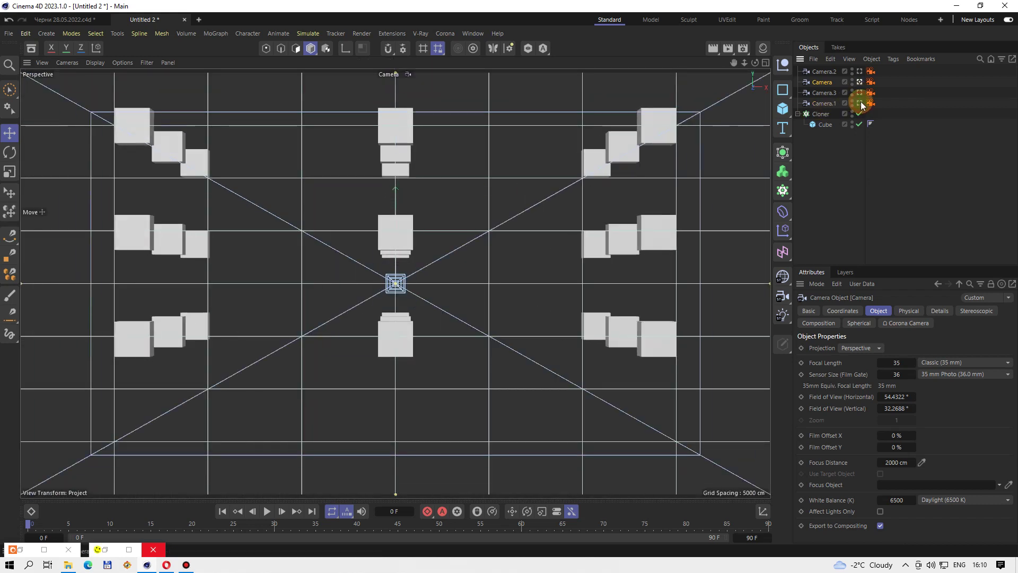
left_click(860, 93)
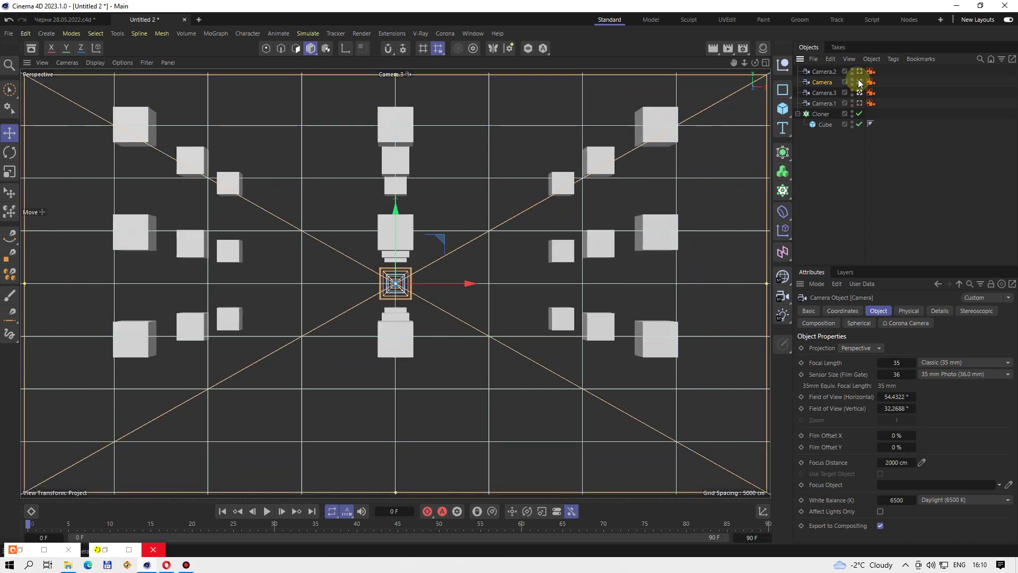
left_click(859, 82)
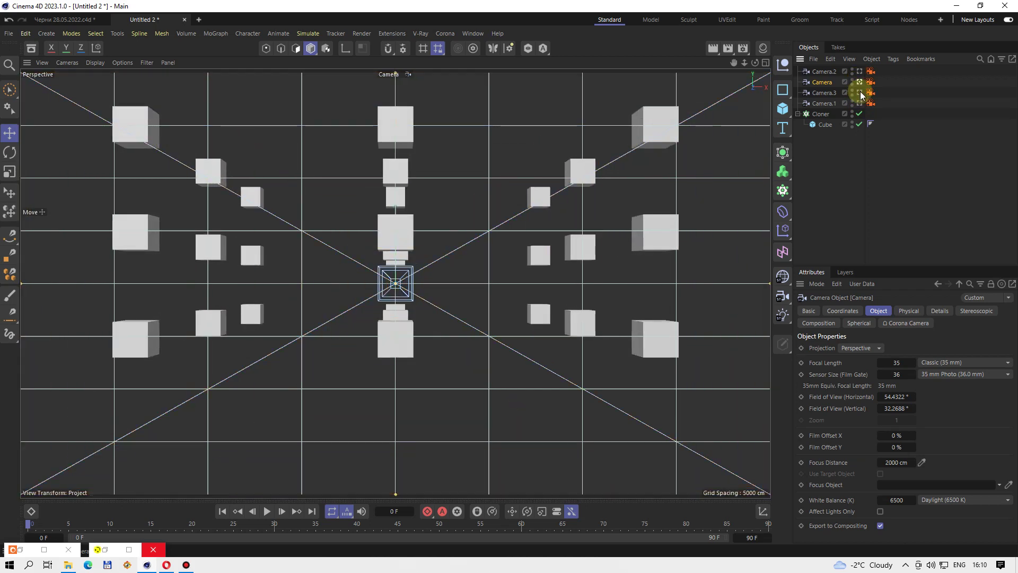
left_click(860, 93)
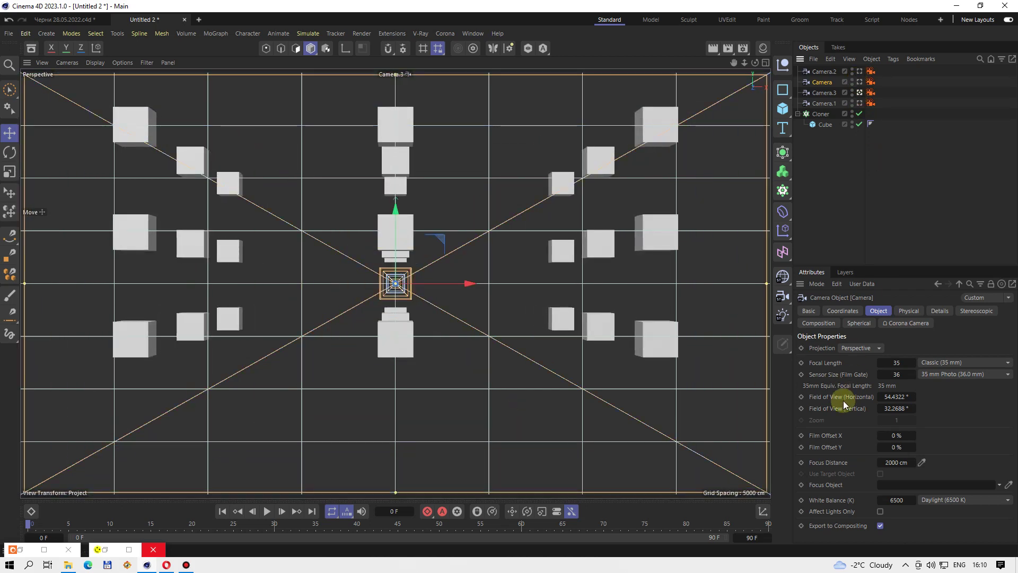
left_click(957, 362)
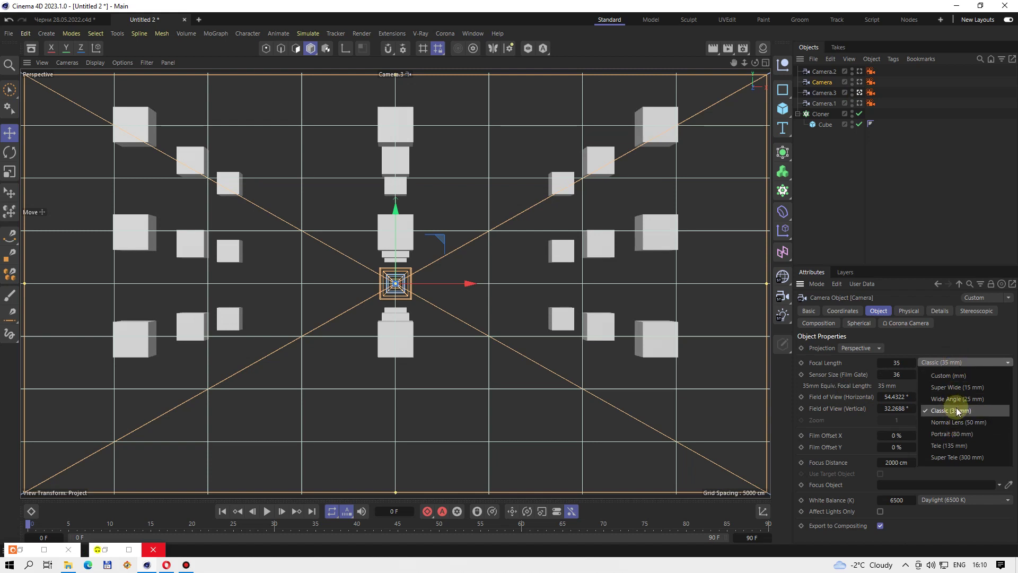
left_click(901, 225)
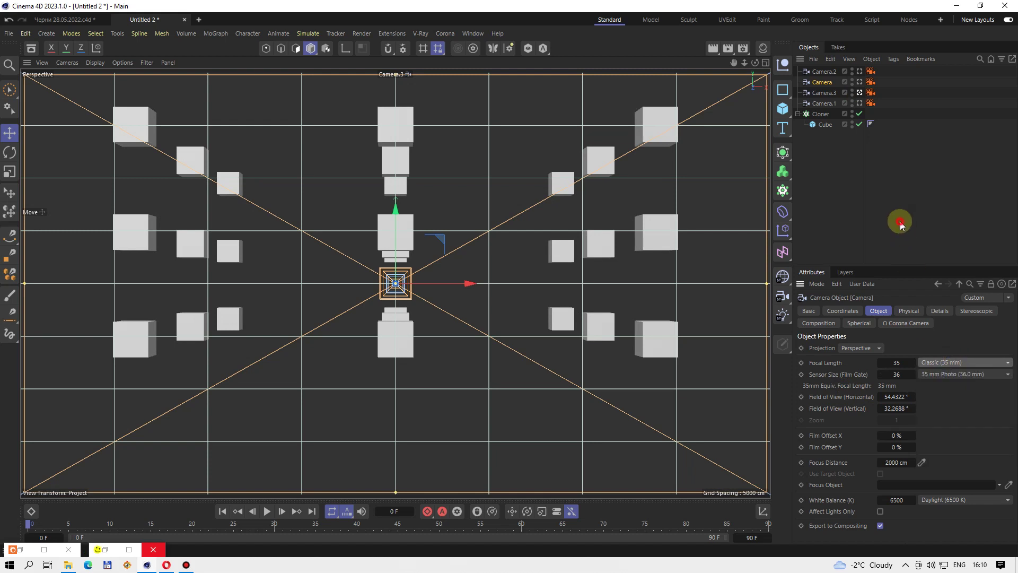
left_click(860, 82)
left_click(860, 72)
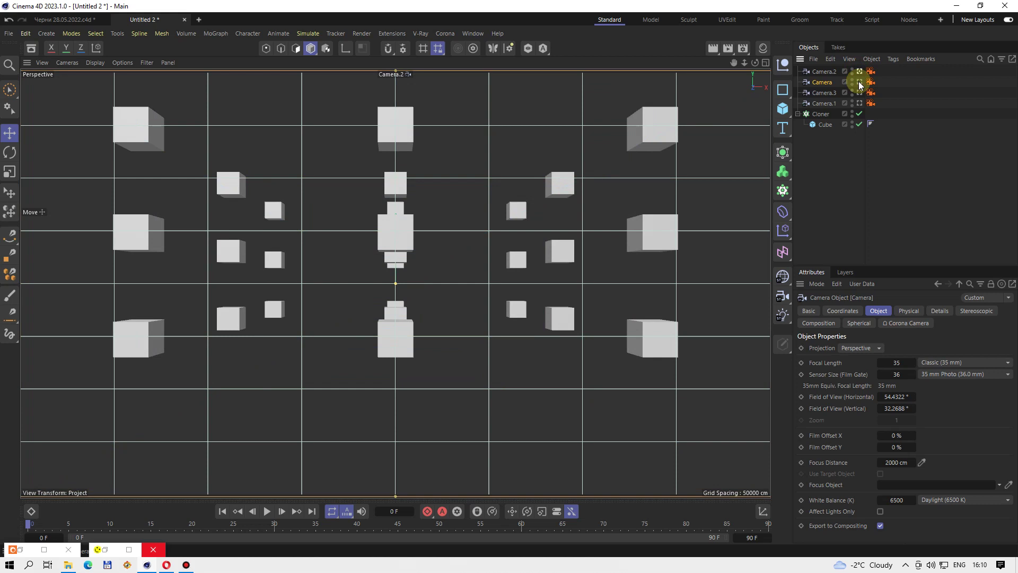
left_click(859, 81)
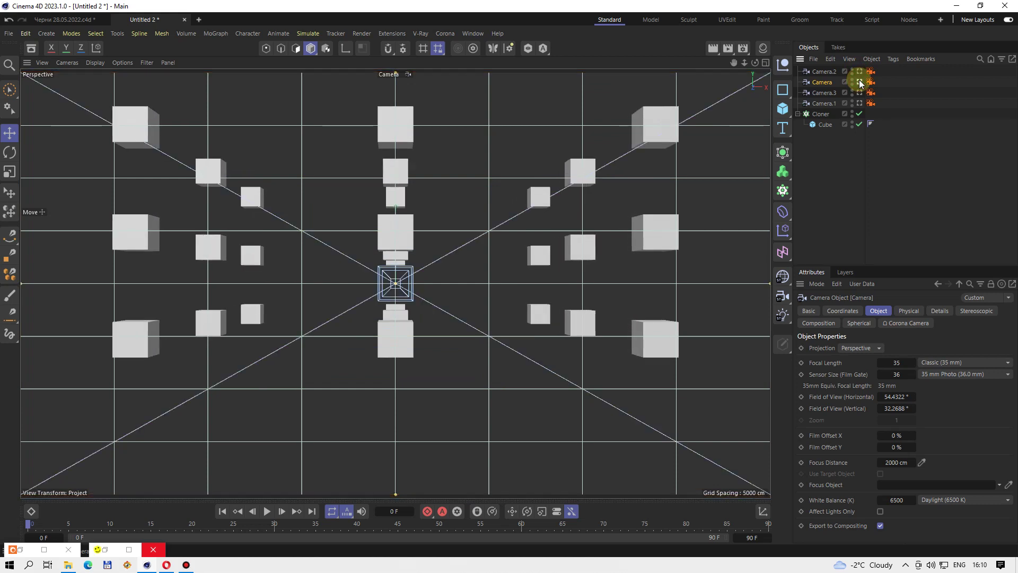
left_click(859, 80)
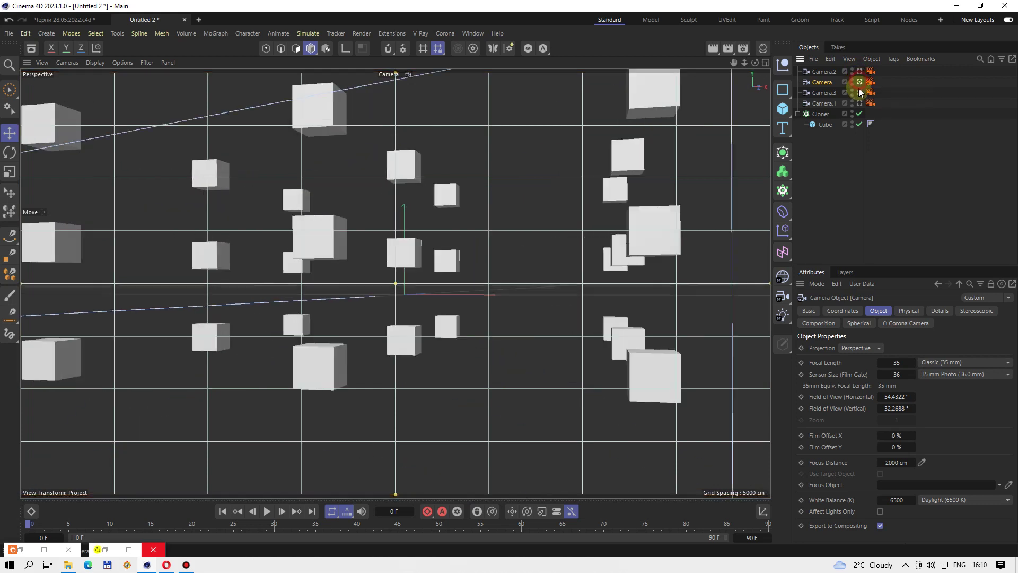
mouse_move(333, 284)
left_mouse_down("alt")
mouse_move(548, 309)
mouse_move(541, 325)
mouse_move(413, 313)
left_mouse_up("alt")
left_click(859, 71)
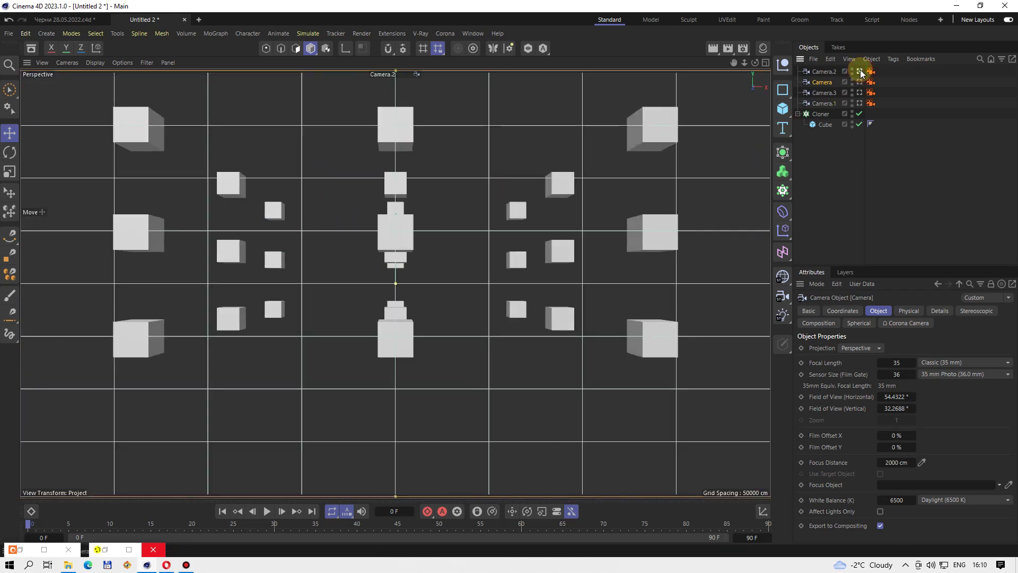
left_click(859, 93)
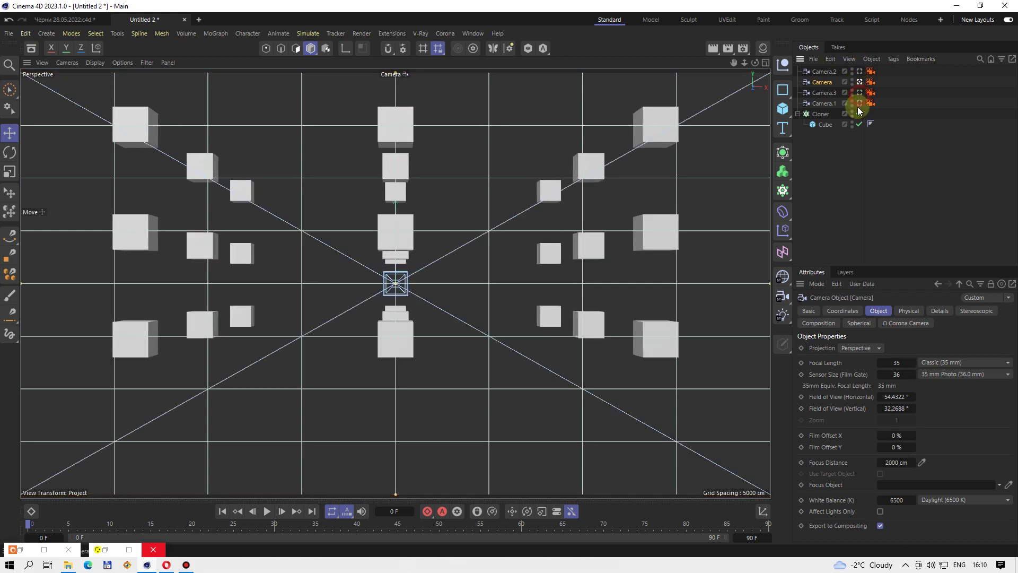
left_click(860, 82)
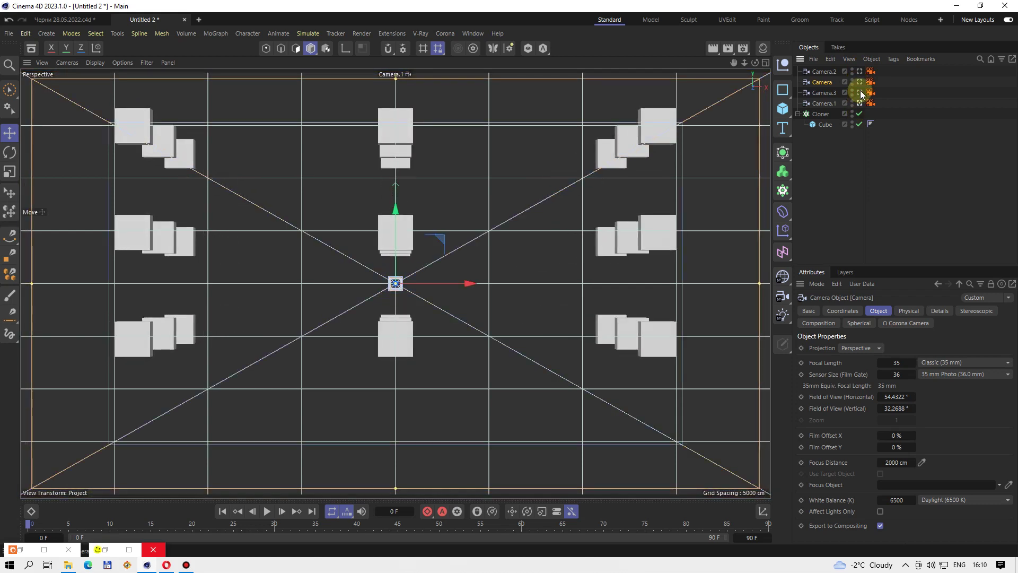